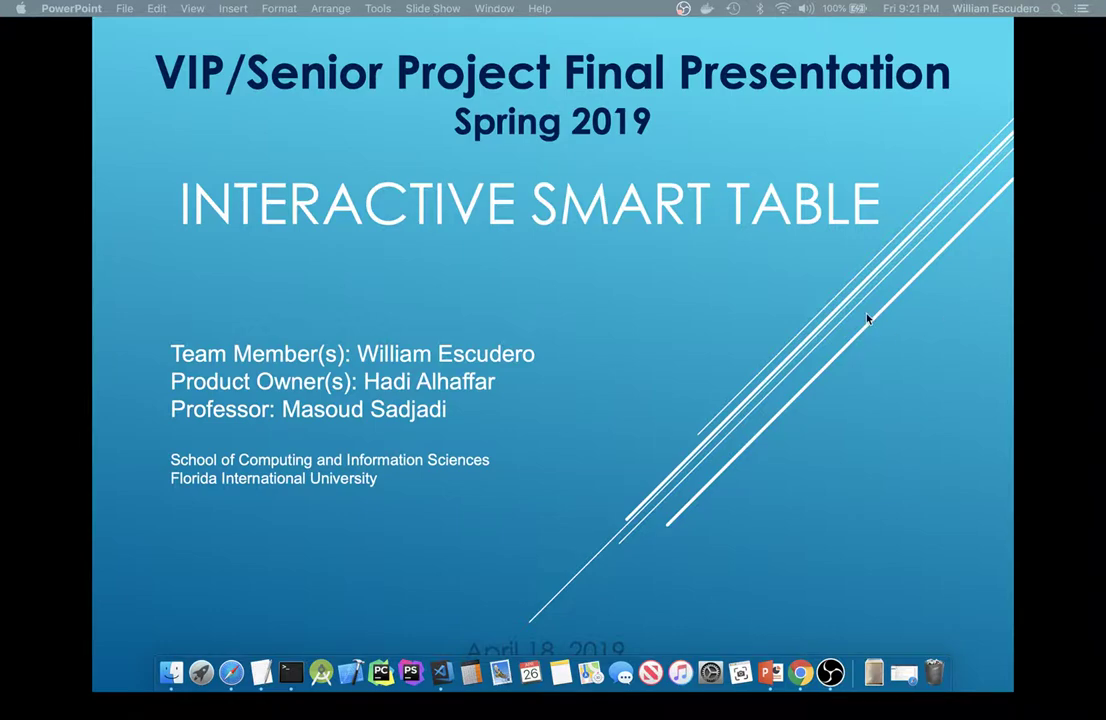
Step: Exit the slideshow to get back to editing the 11-slide presentation deck
key("Escape")
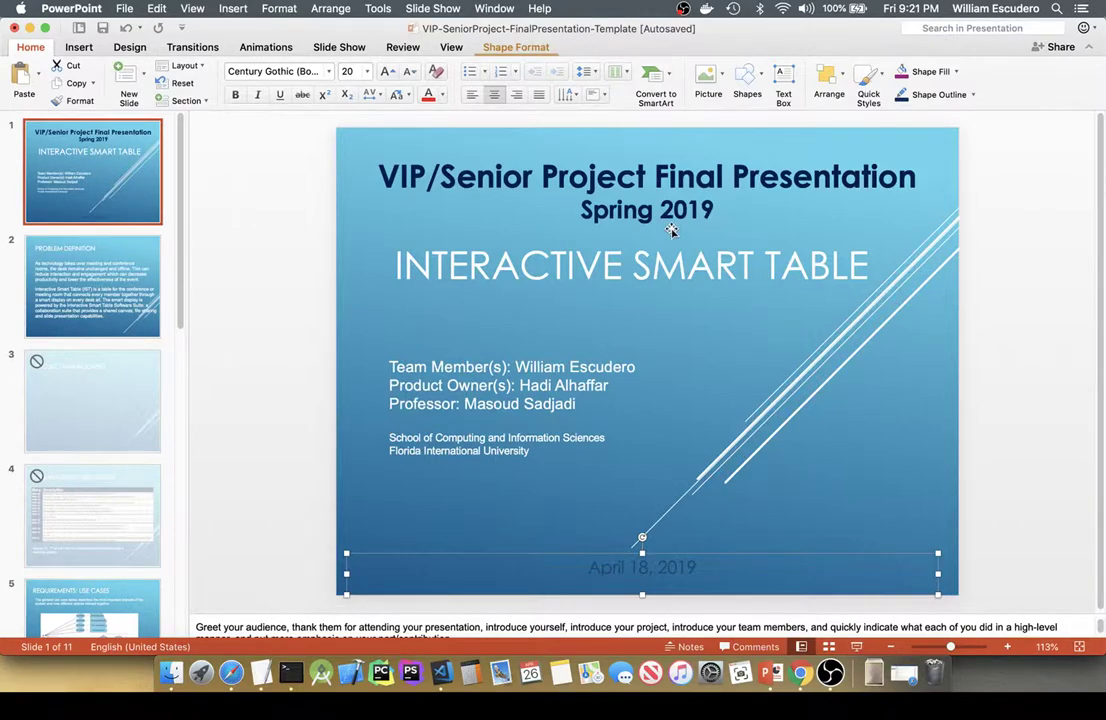
Step: Bring up Visual Studio Code from the Dock to launch the ist-electron app
left_click(440, 676)
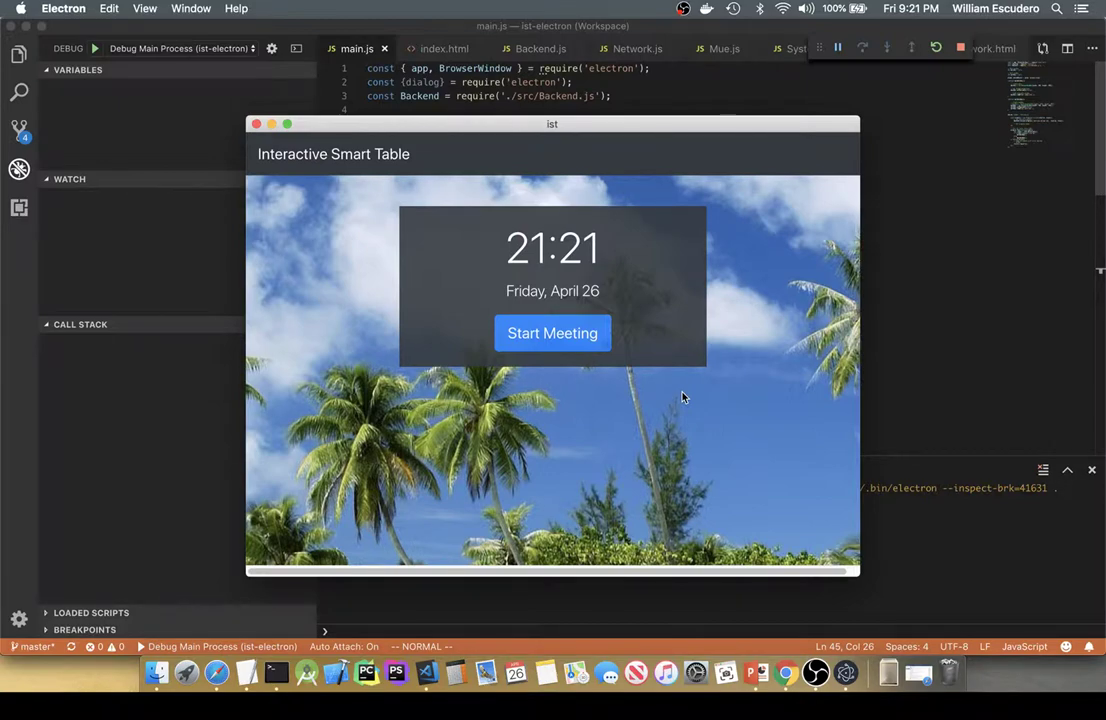
Step: Start a new meeting from the app's home screen
left_click(548, 345)
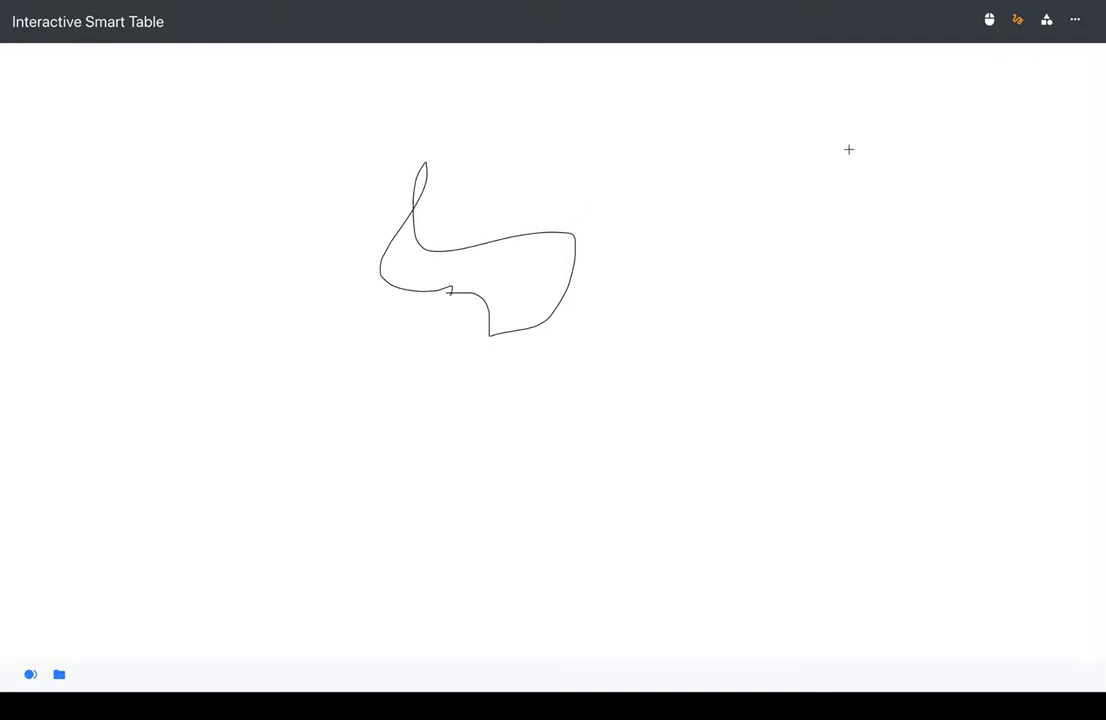
Step: Select the freehand curve, shrink it and move it toward the top-left
left_click(989, 20)
left_click_drag(444, 249, 439, 250)
left_click(578, 236)
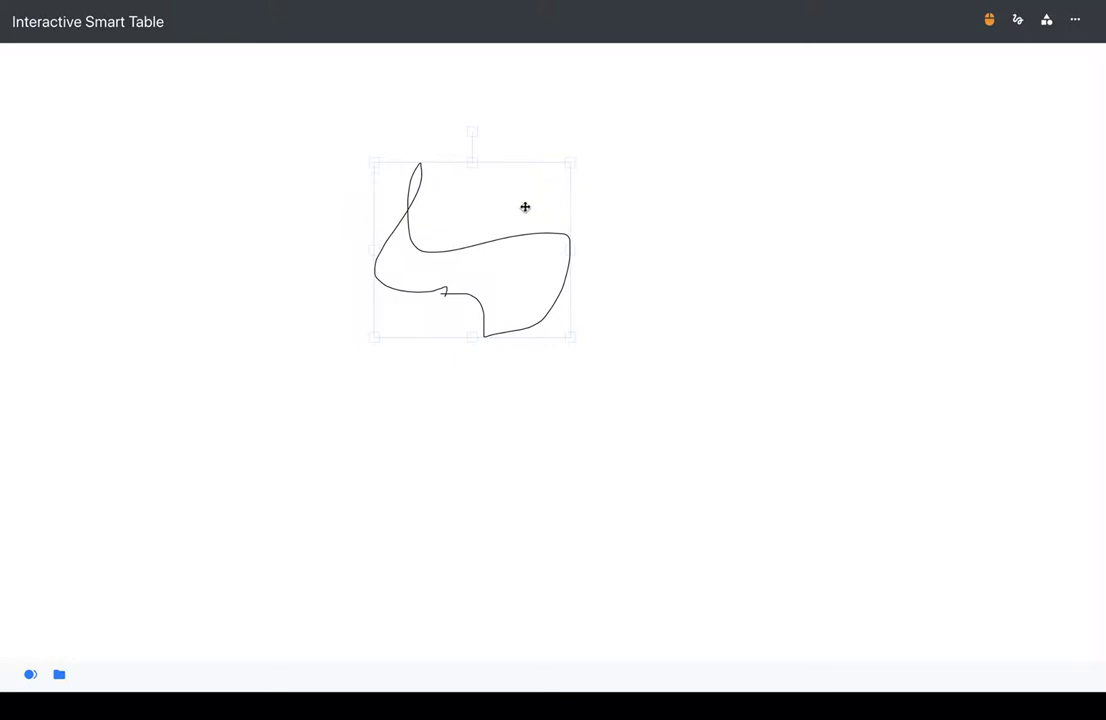
left_click(494, 247)
mouse_move(570, 163)
left_mouse_down()
mouse_move(679, 121)
mouse_move(583, 163)
mouse_move(444, 252)
left_mouse_up()
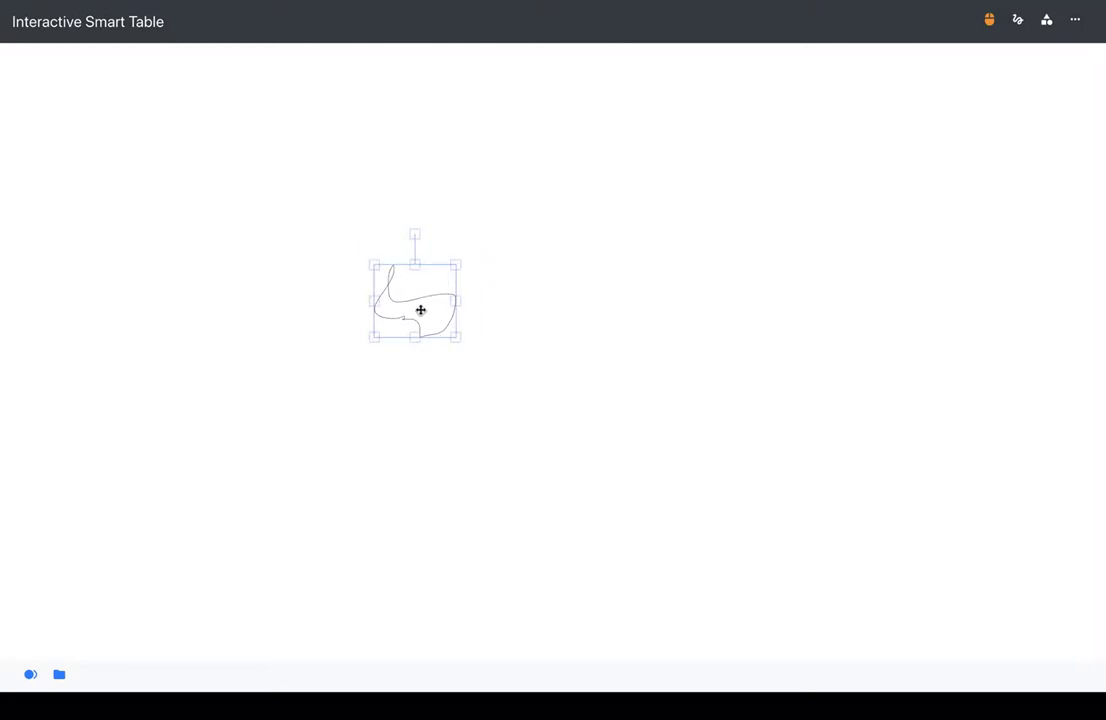
mouse_move(420, 311)
left_mouse_down()
mouse_move(145, 274)
mouse_move(131, 205)
left_mouse_up()
left_click(254, 227)
Step: Stretch the curve taller and wider, rotate it clockwise, then turn it back upright
left_click(133, 198)
left_click_drag(125, 160, 121, 118)
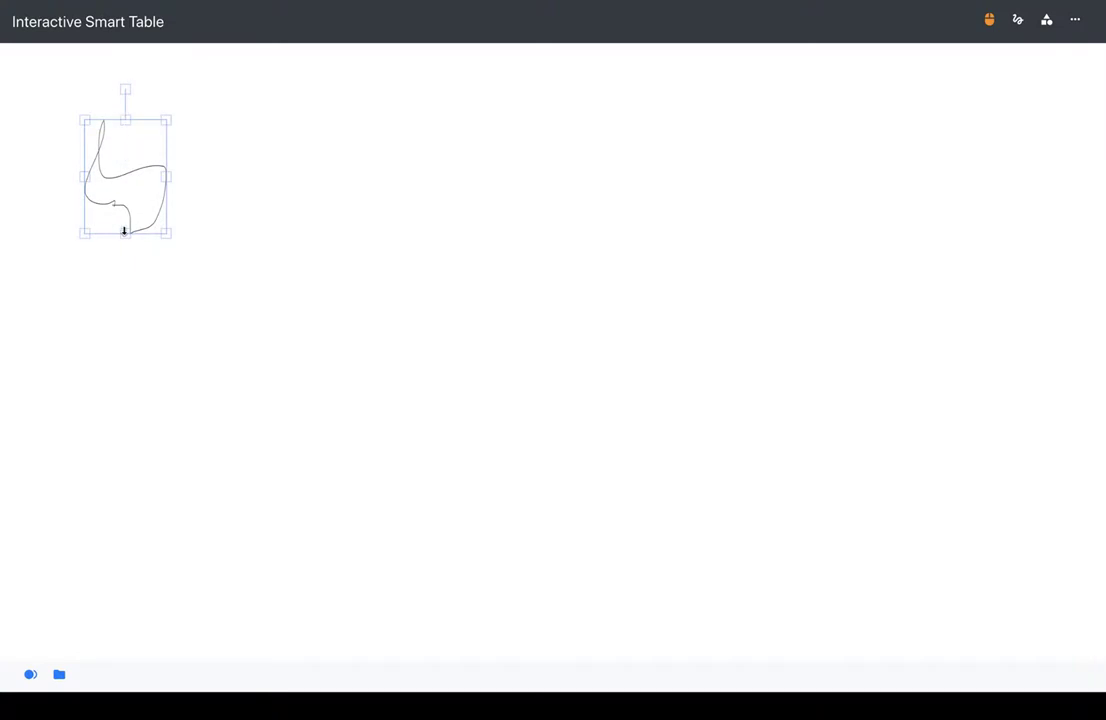
left_click_drag(124, 231, 108, 316)
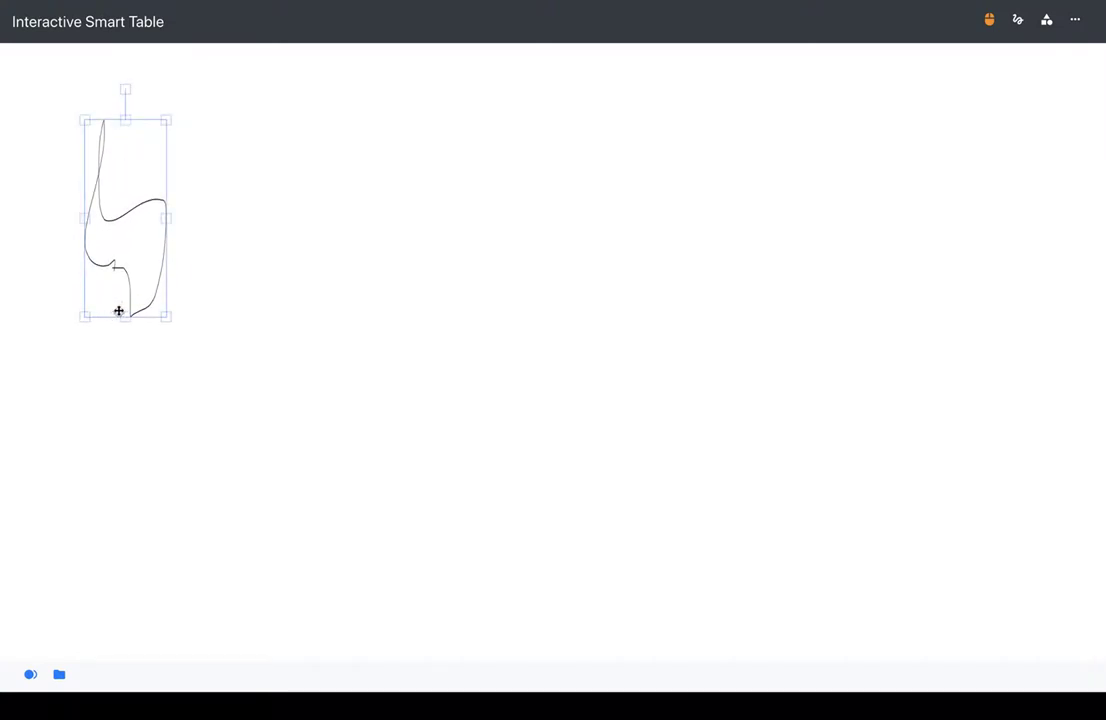
left_click_drag(167, 220, 290, 220)
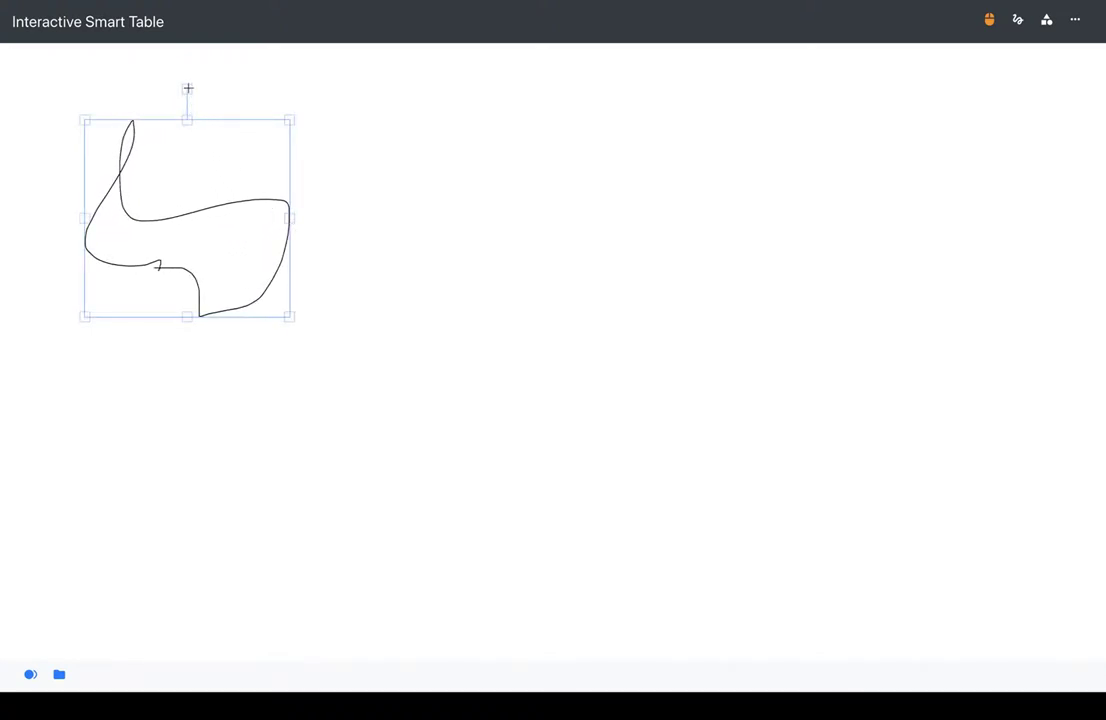
mouse_move(188, 88)
left_mouse_down()
mouse_move(257, 118)
mouse_move(264, 205)
left_mouse_up()
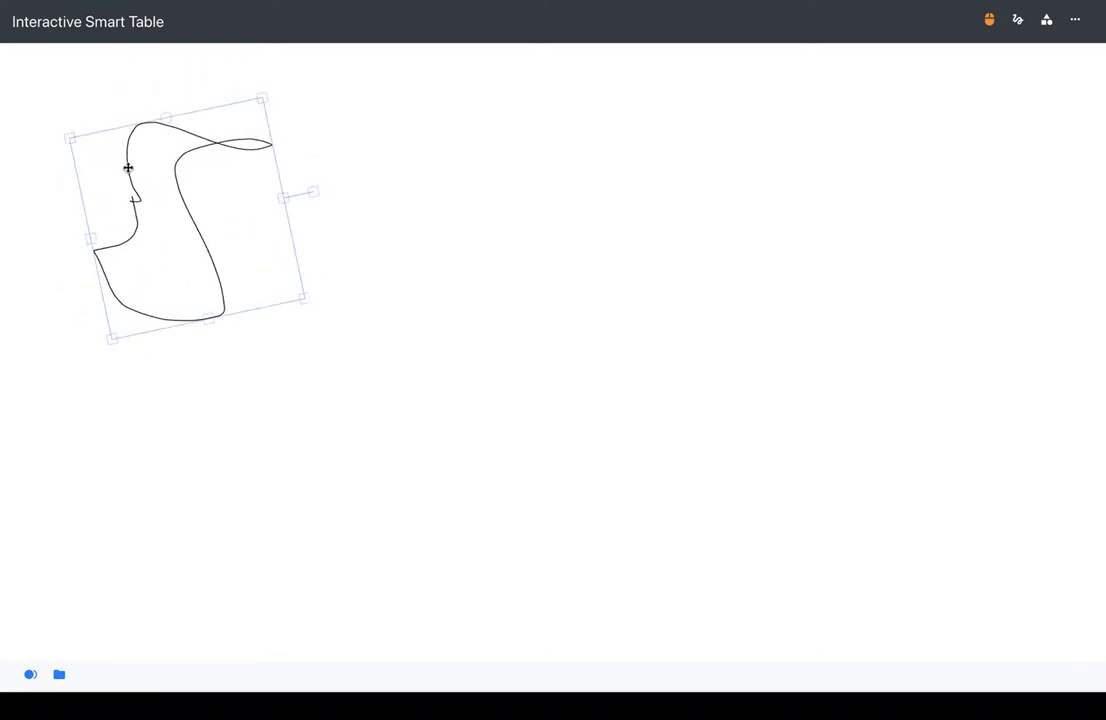
left_click_drag(128, 168, 320, 178)
left_click(526, 175)
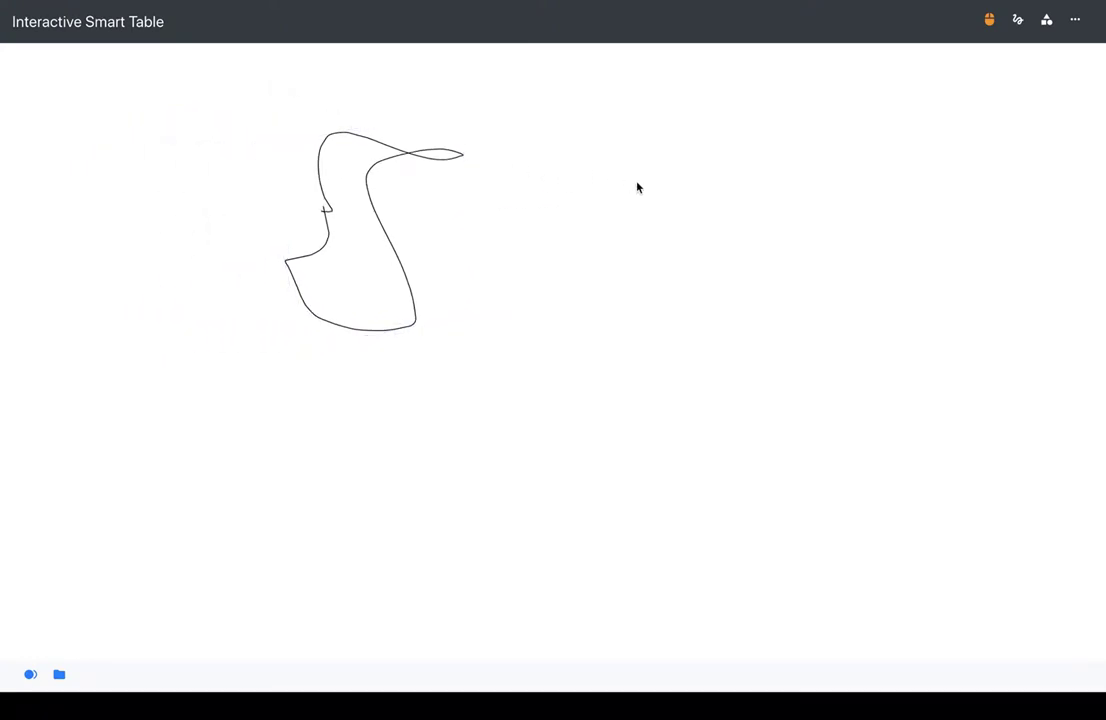
left_click(371, 209)
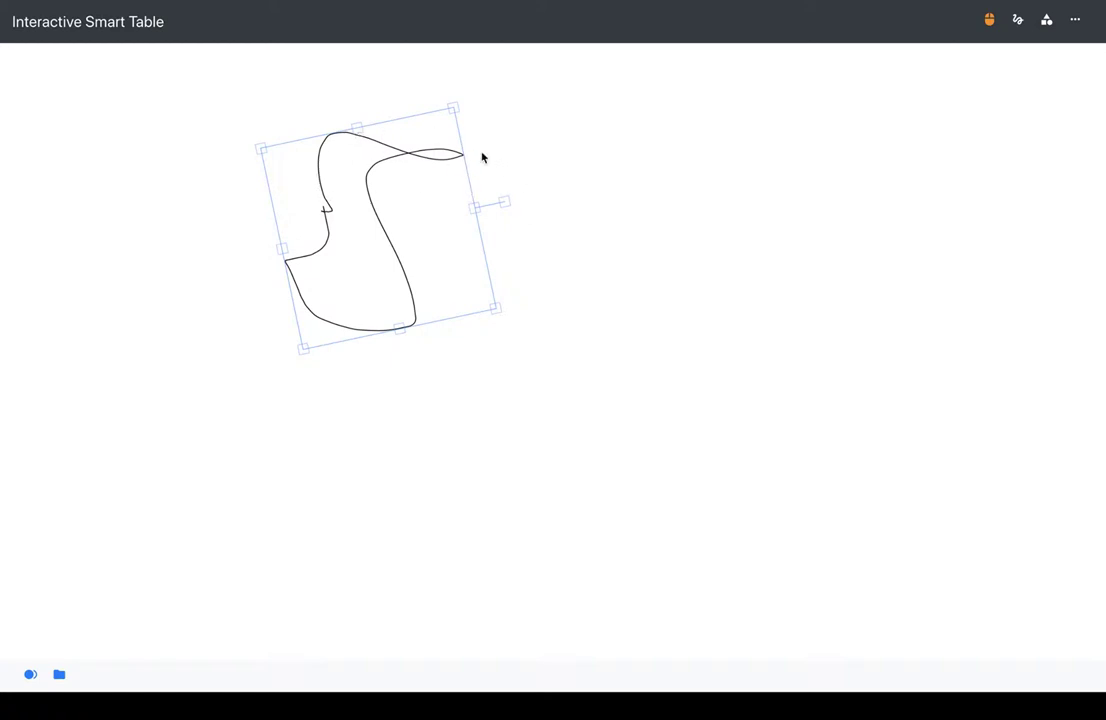
mouse_move(503, 202)
left_mouse_down()
mouse_move(499, 150)
mouse_move(375, 97)
left_mouse_up()
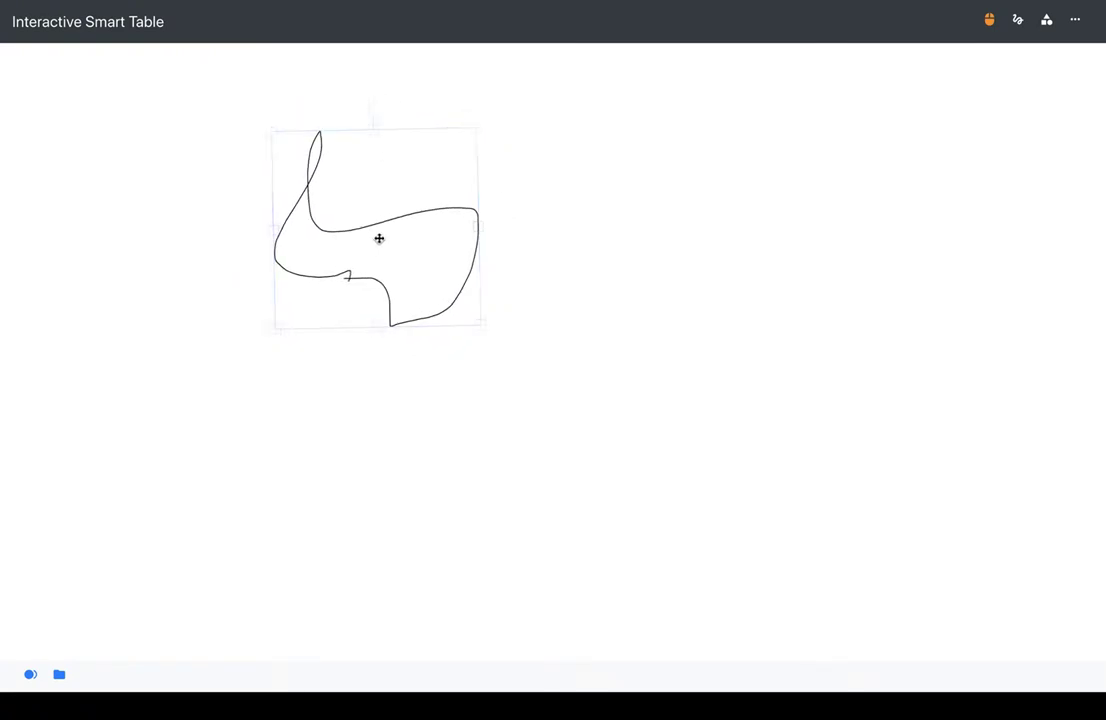
Step: Nudge the curve slightly left and deselect it
left_click_drag(375, 239, 323, 234)
left_click(524, 237)
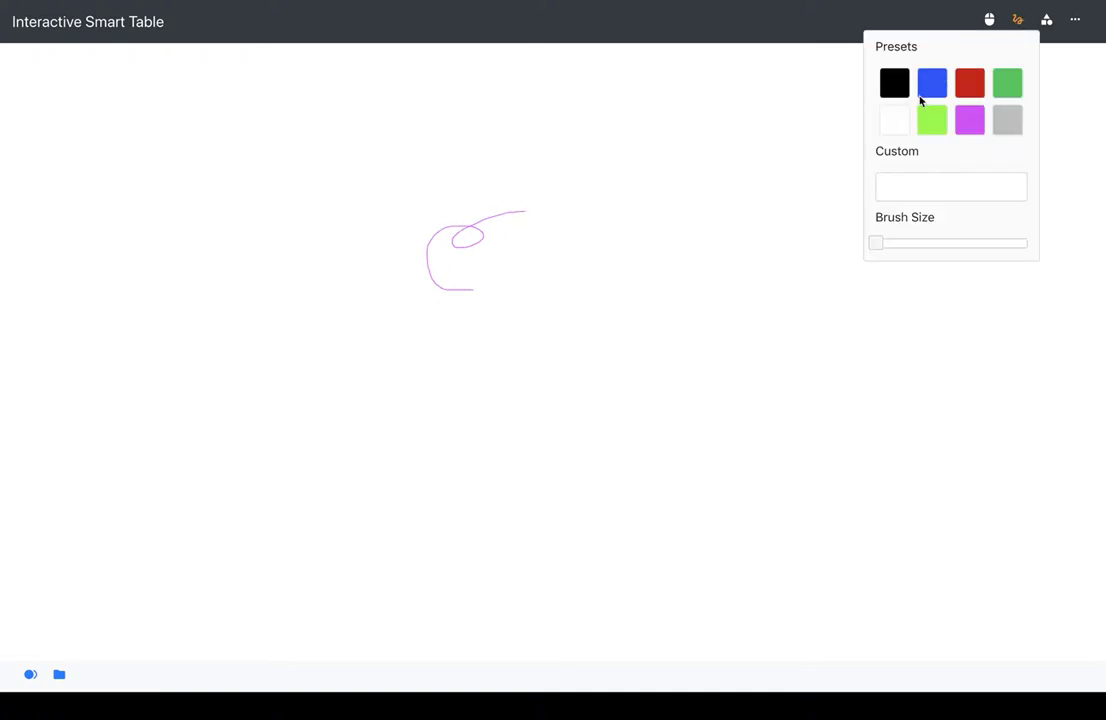
Step: Draw looped strokes in a preset blue and in custom blue #0080FF
left_click(901, 98)
left_click_drag(555, 215, 724, 226)
left_click(1017, 19)
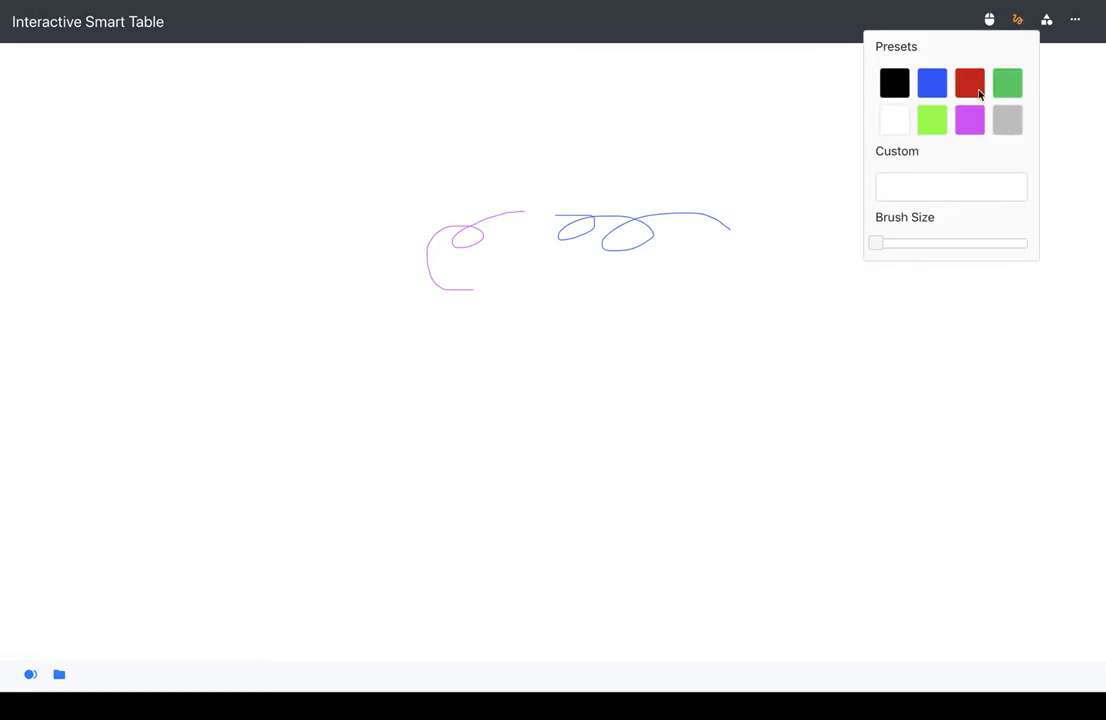
left_click(910, 190)
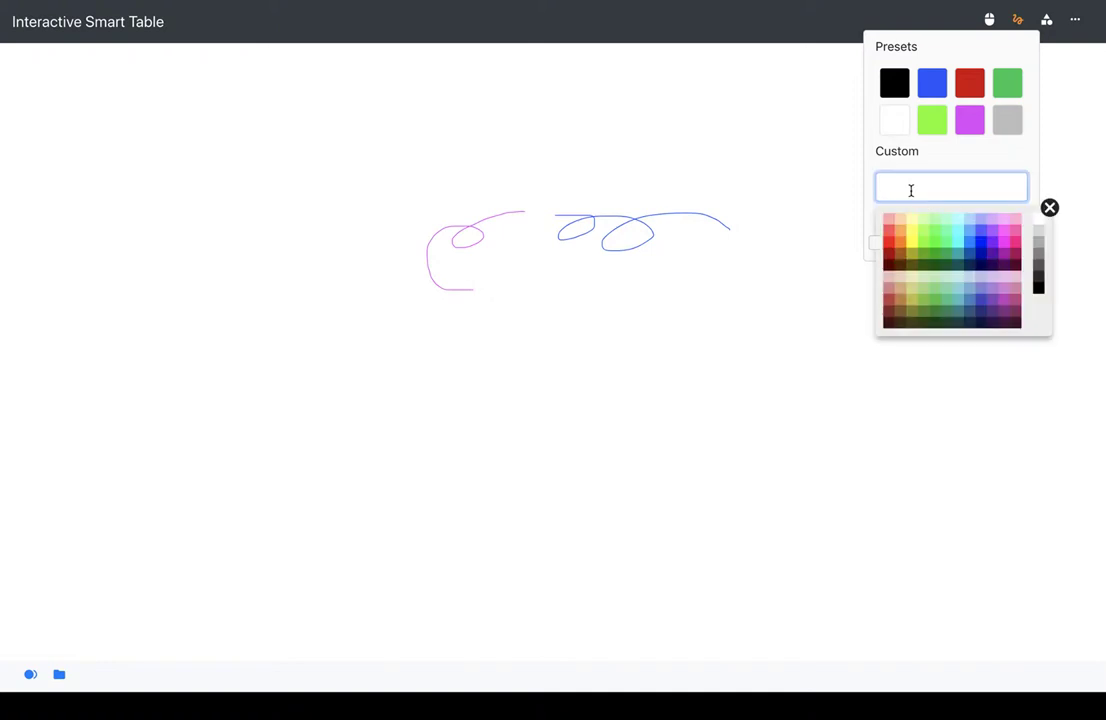
left_click(971, 242)
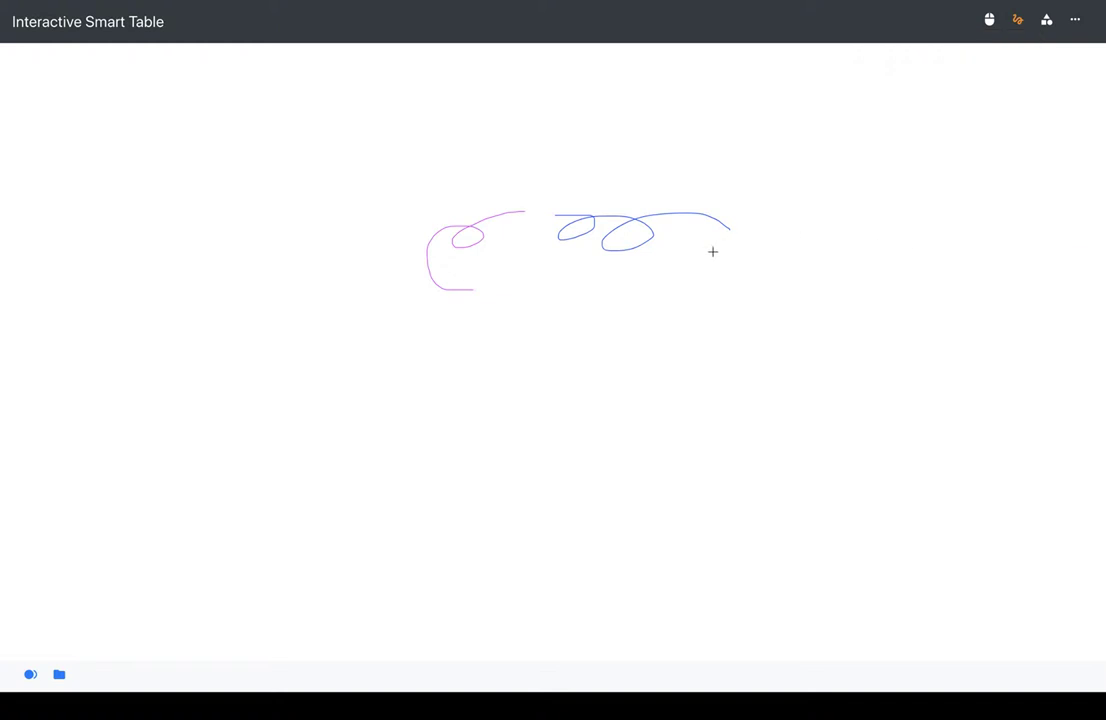
mouse_move(665, 283)
left_mouse_down()
mouse_move(640, 262)
mouse_move(652, 299)
mouse_move(733, 299)
left_mouse_up()
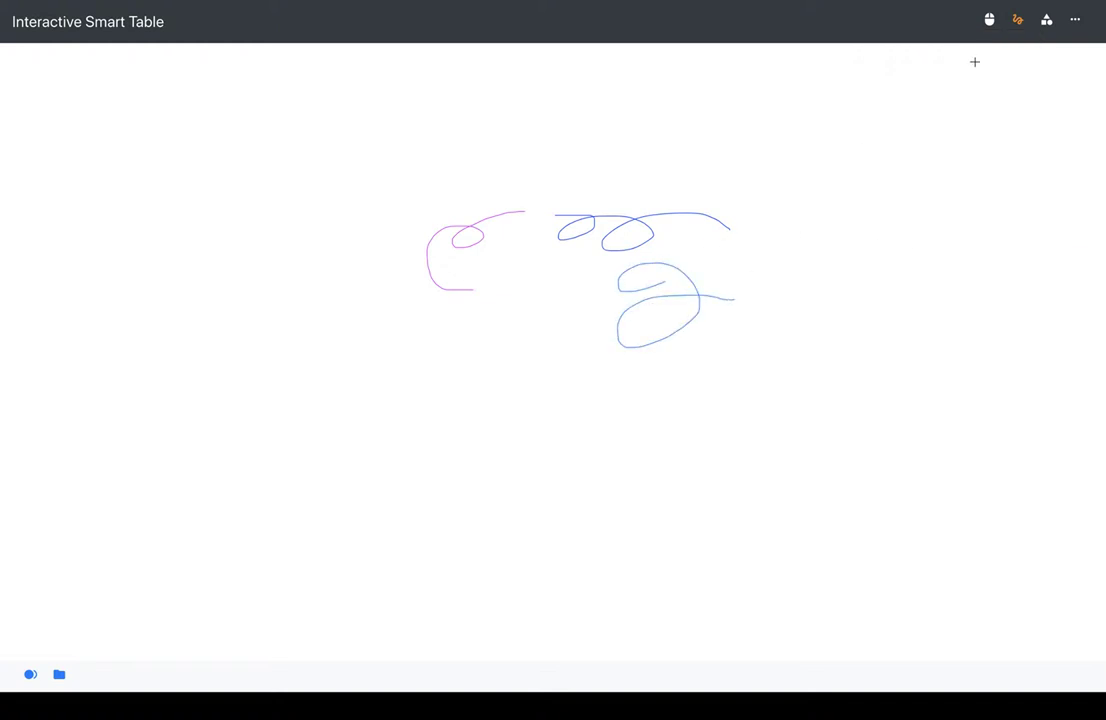
Step: Draw a stroke in a custom pink to the right of the blue ones
left_click(1017, 22)
left_click(923, 186)
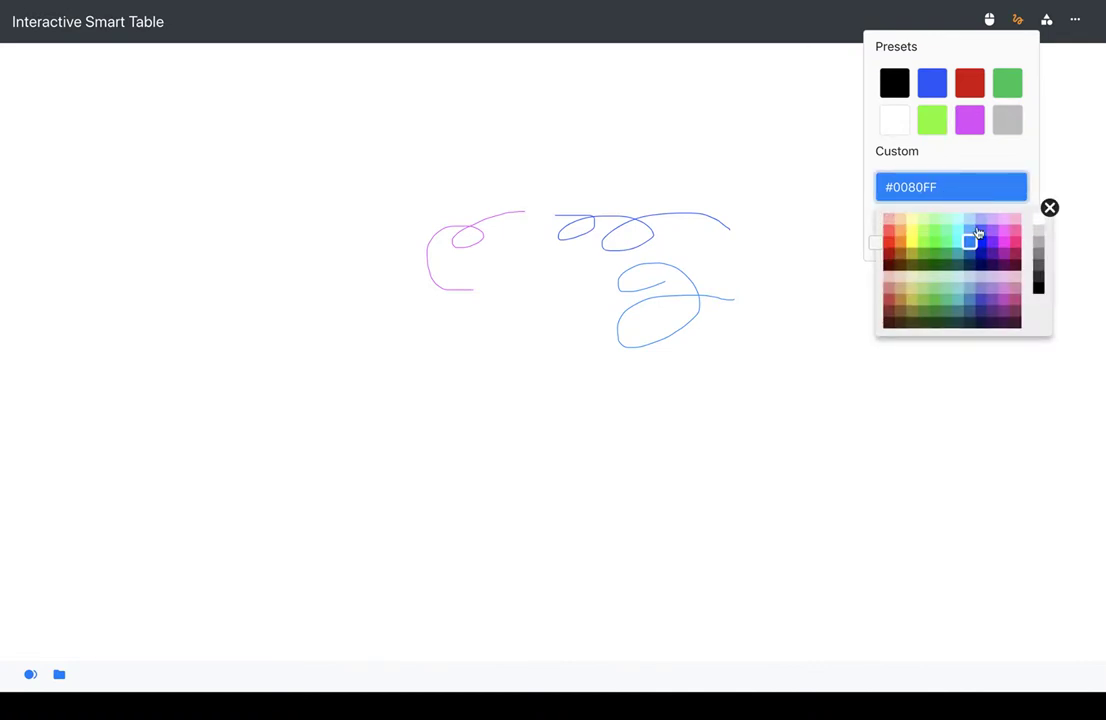
left_click(1016, 242)
mouse_move(783, 336)
left_mouse_down()
mouse_move(805, 284)
mouse_move(748, 212)
mouse_move(763, 167)
left_mouse_up()
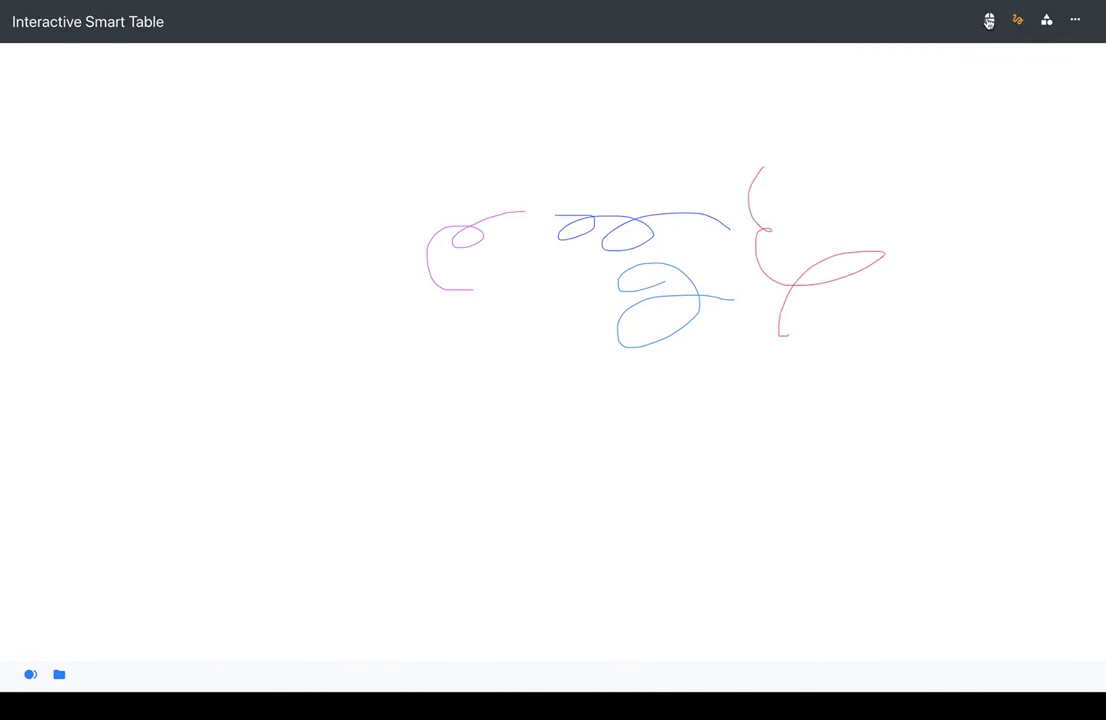
Step: Raise the brush size up to maximum and paint thick pink strokes and blobs
left_click(1017, 20)
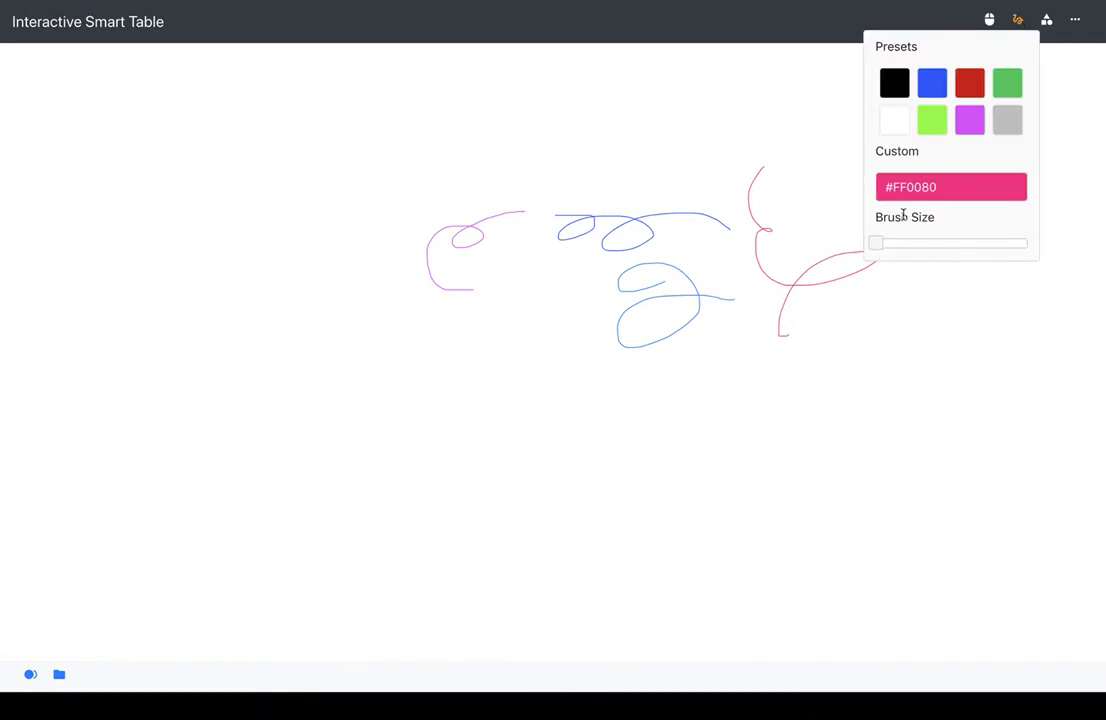
left_click_drag(877, 246, 898, 247)
left_click_drag(811, 357, 849, 340)
left_click(1019, 16)
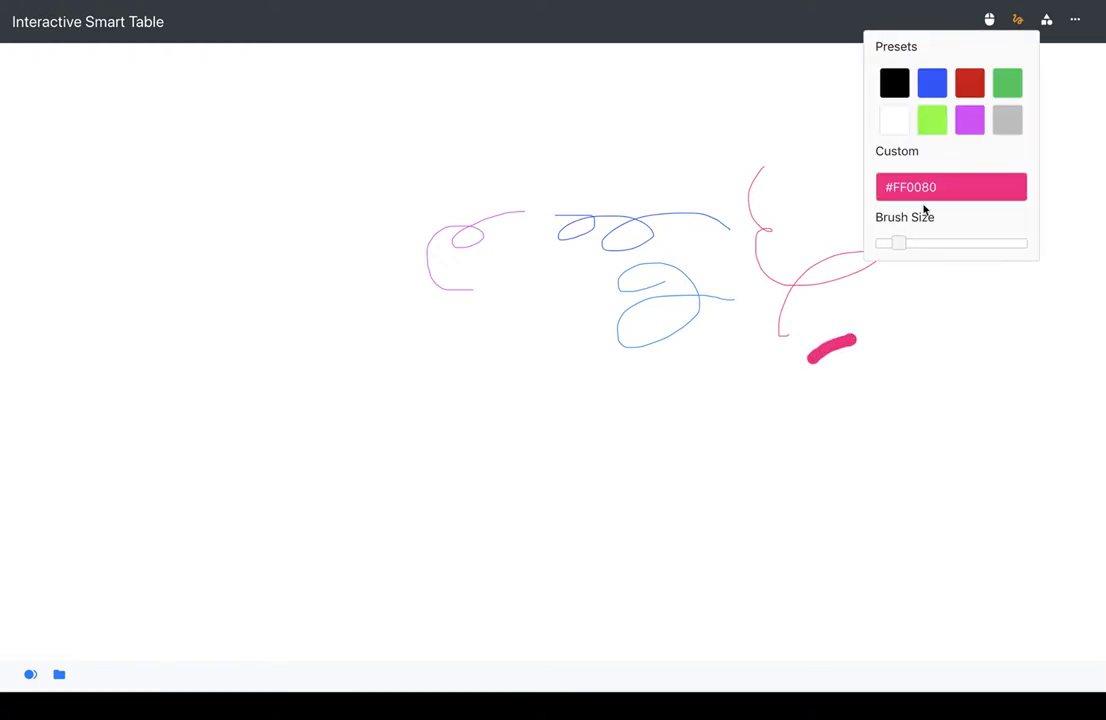
left_click_drag(905, 245, 1010, 247)
left_click(926, 373)
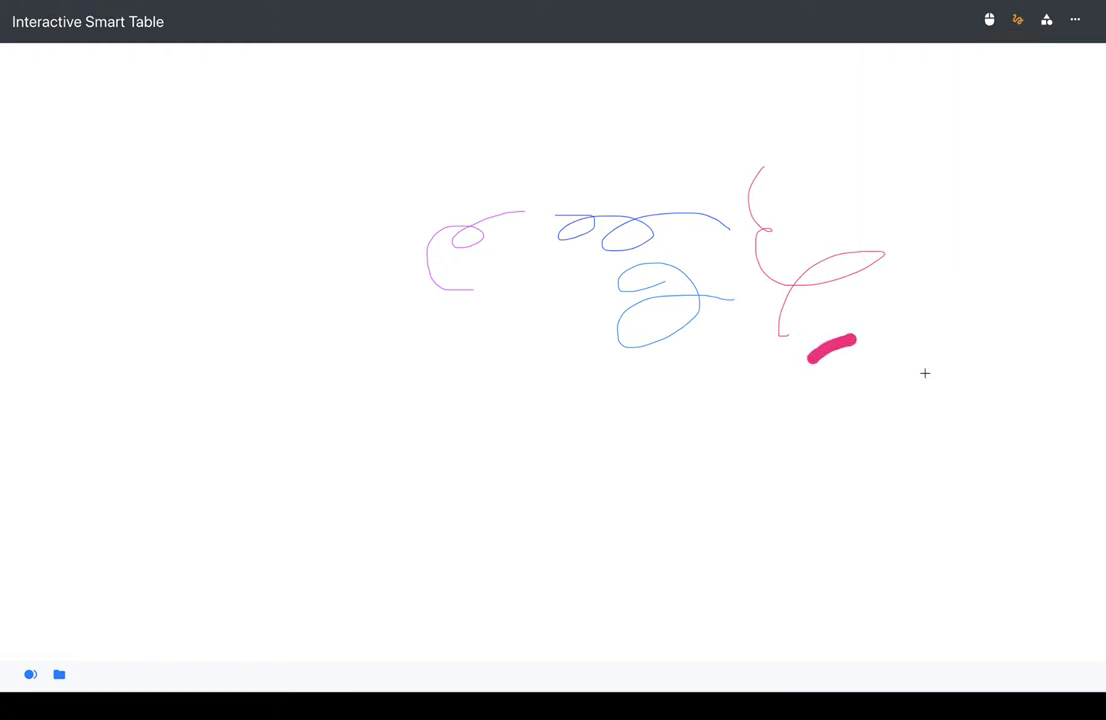
left_click_drag(926, 373, 867, 422)
left_click_drag(953, 255, 953, 152)
Step: Paint a wide green band across the top, then reduce the brush to thin
left_click(1018, 19)
left_click(1005, 88)
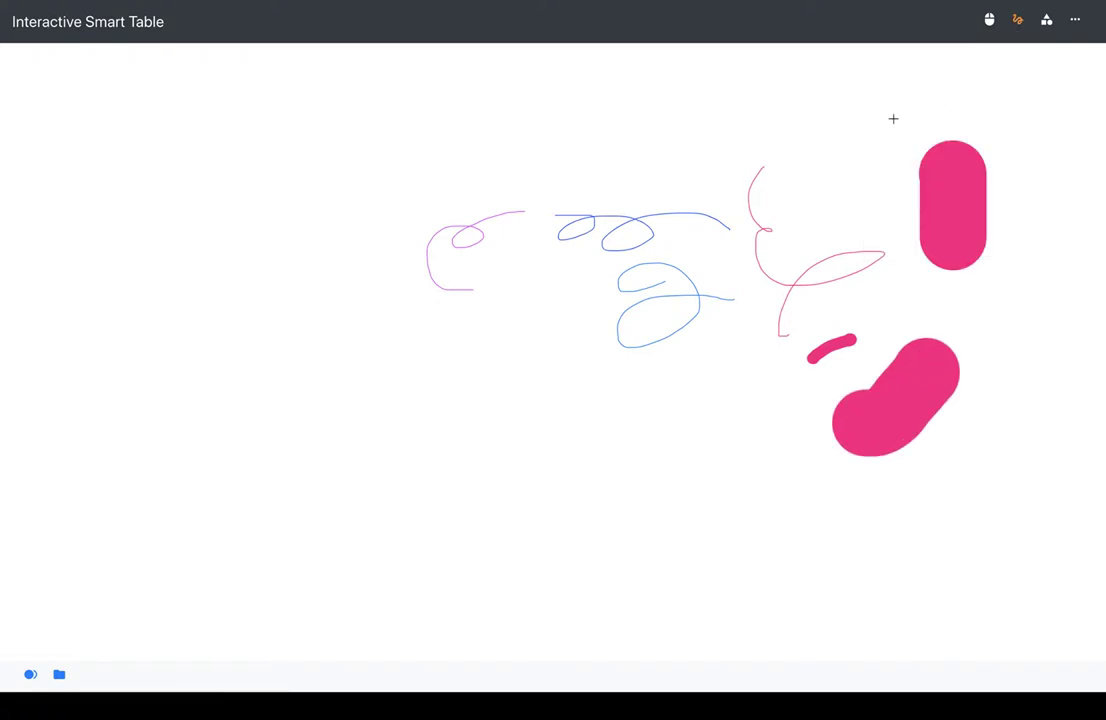
left_click_drag(860, 122, 722, 128)
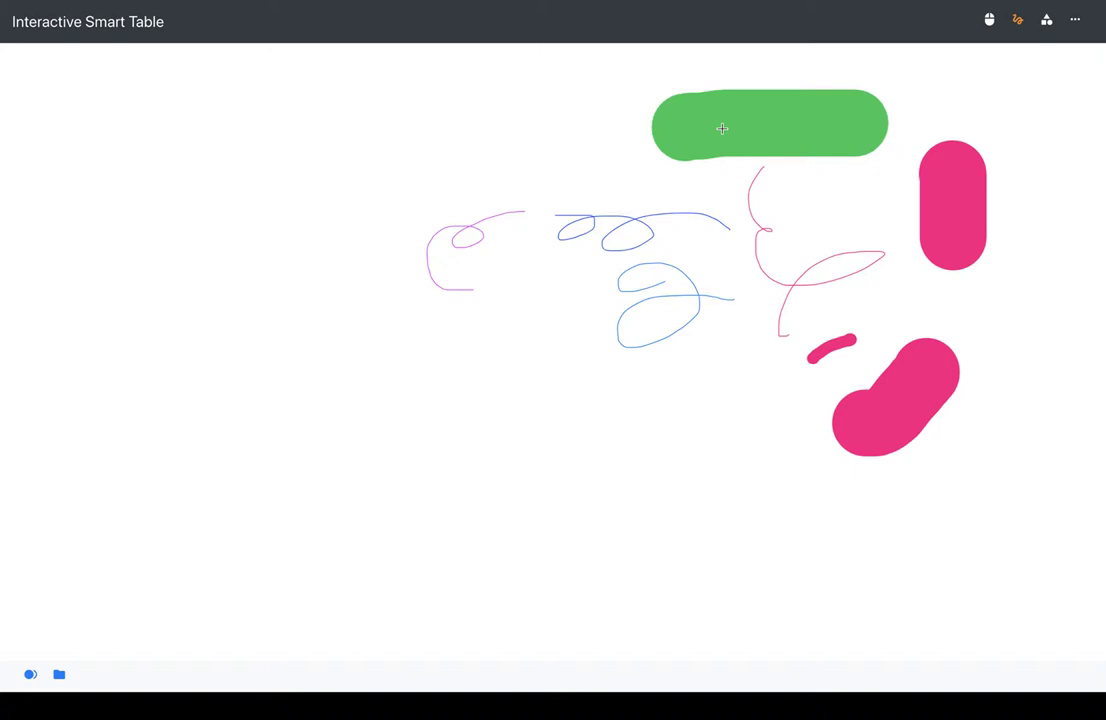
left_click(1018, 19)
left_click_drag(1011, 247, 914, 269)
left_click(914, 269)
Step: Marquee-select all strokes, move and resize the group, and tilt it about 20° clockwise
left_click(990, 22)
mouse_move(349, 78)
left_mouse_down()
mouse_move(565, 254)
mouse_move(1012, 447)
mouse_move(1050, 492)
left_mouse_up()
left_click_drag(787, 136, 573, 198)
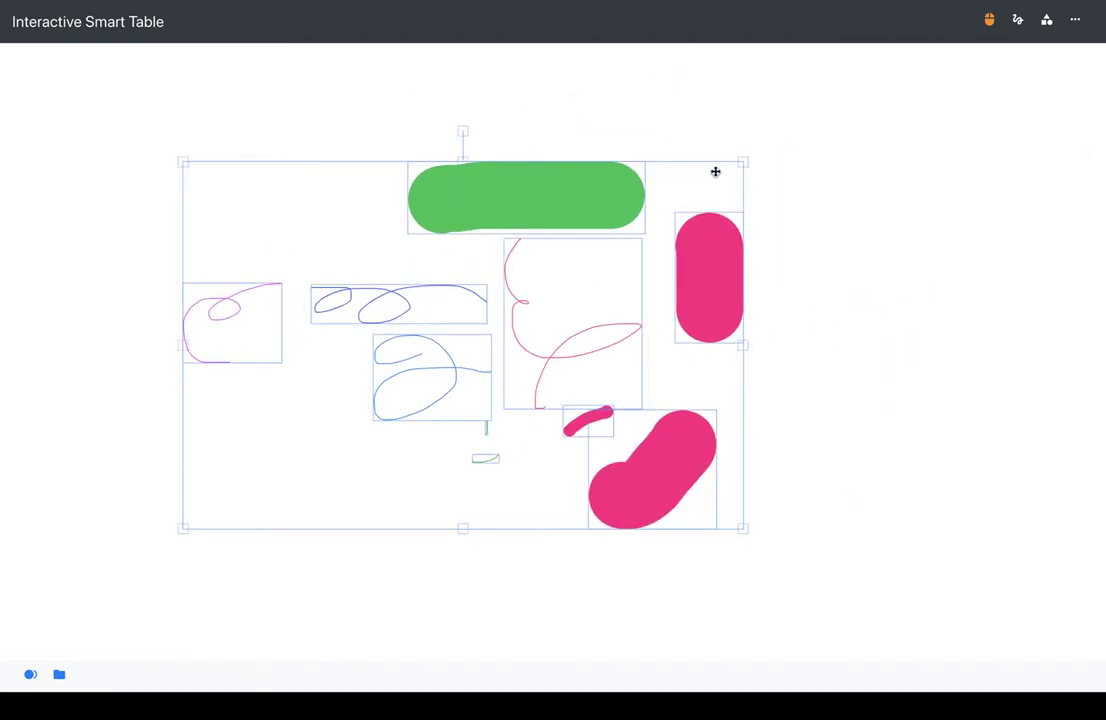
left_click_drag(747, 160, 511, 291)
mouse_move(356, 272)
left_mouse_down()
mouse_move(476, 316)
mouse_move(489, 362)
mouse_move(316, 446)
mouse_move(416, 286)
mouse_move(342, 285)
mouse_move(185, 449)
mouse_move(360, 570)
mouse_move(333, 536)
mouse_move(253, 299)
mouse_move(380, 294)
mouse_move(343, 291)
mouse_move(368, 302)
left_mouse_up()
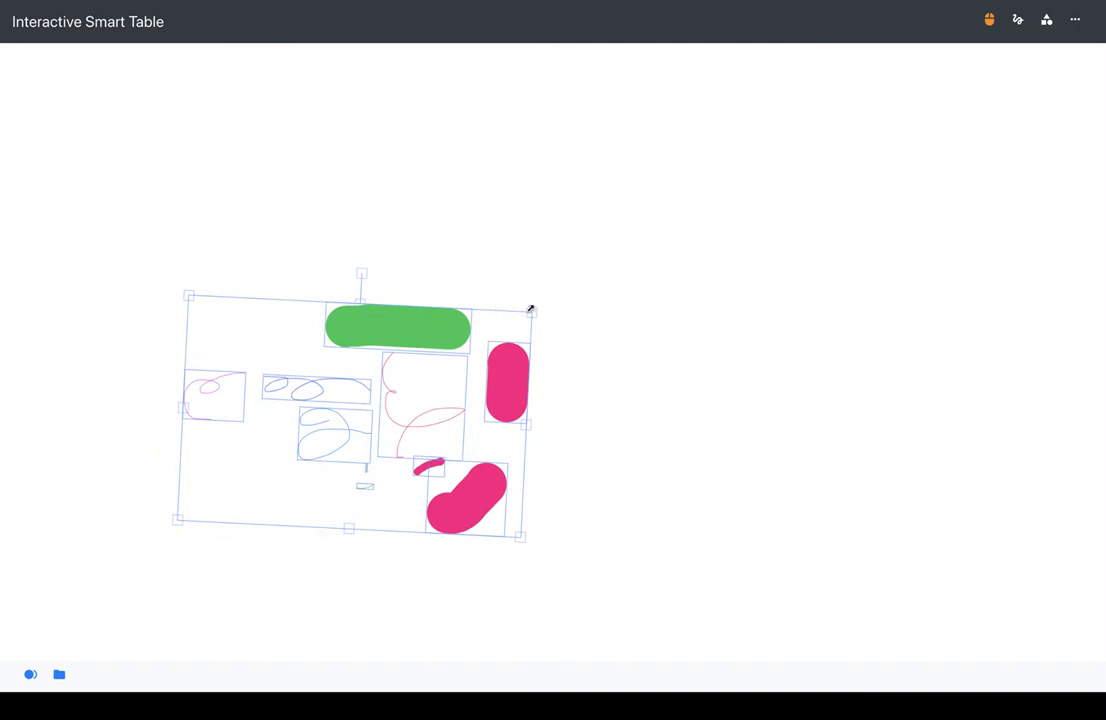
left_click_drag(531, 310, 637, 168)
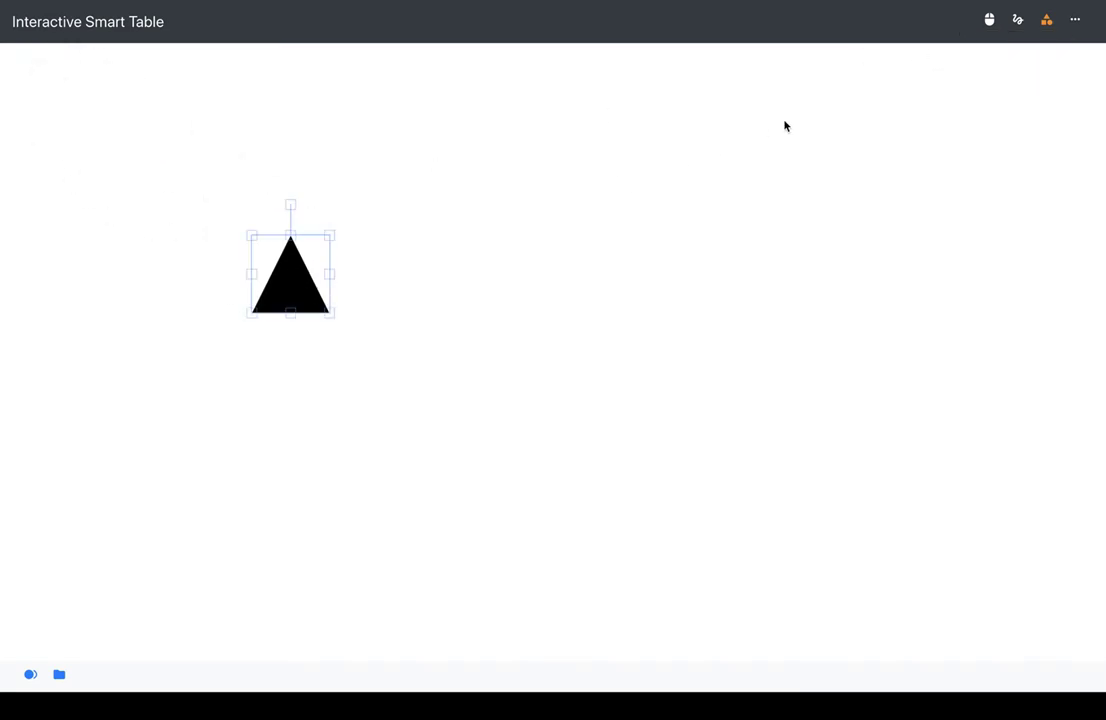
Step: Add a black square and place a black circle directly below it
left_click(1019, 24)
left_click(1046, 19)
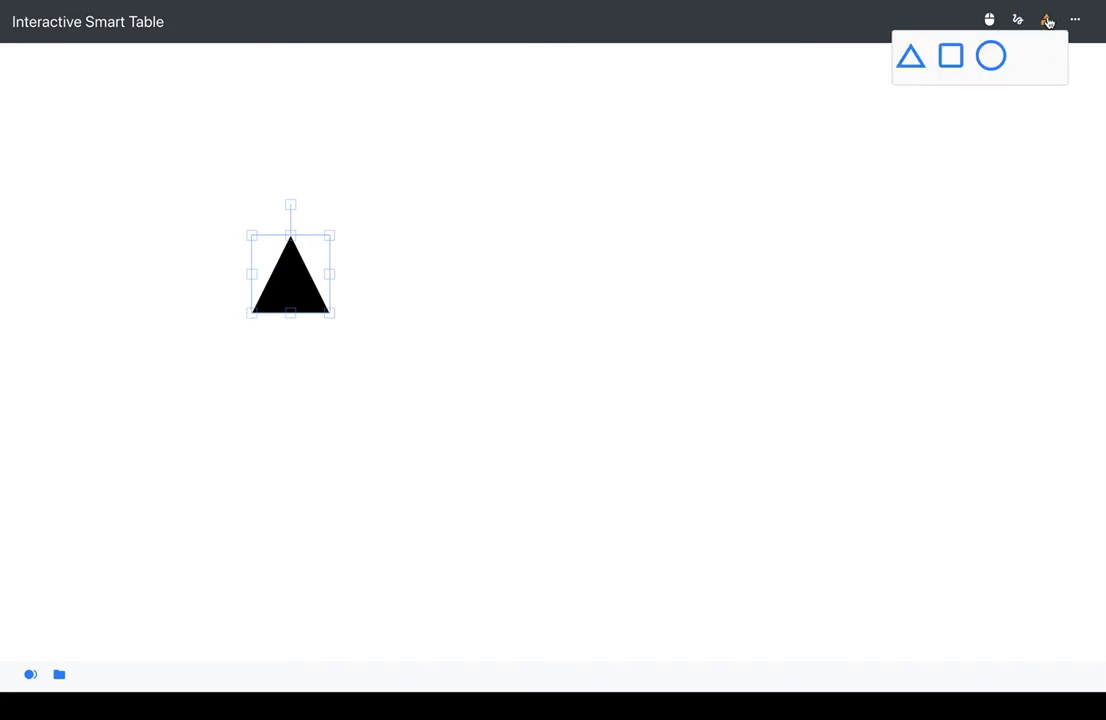
left_click(951, 55)
left_click_drag(32, 109, 401, 198)
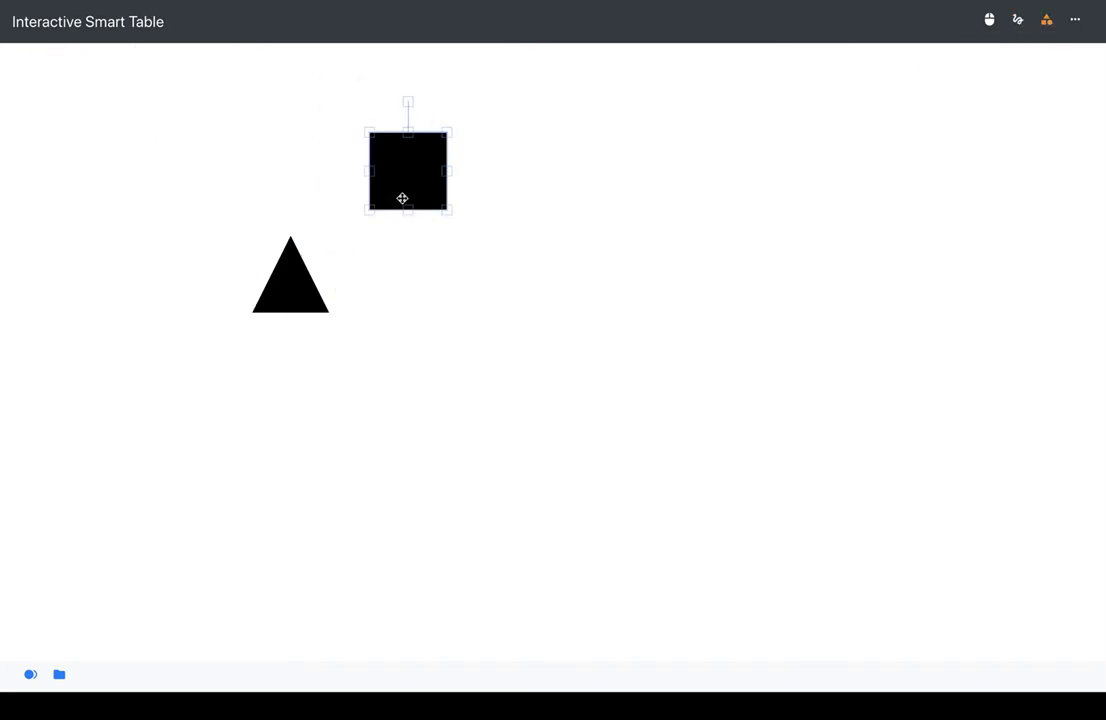
left_click(1047, 20)
left_click(989, 55)
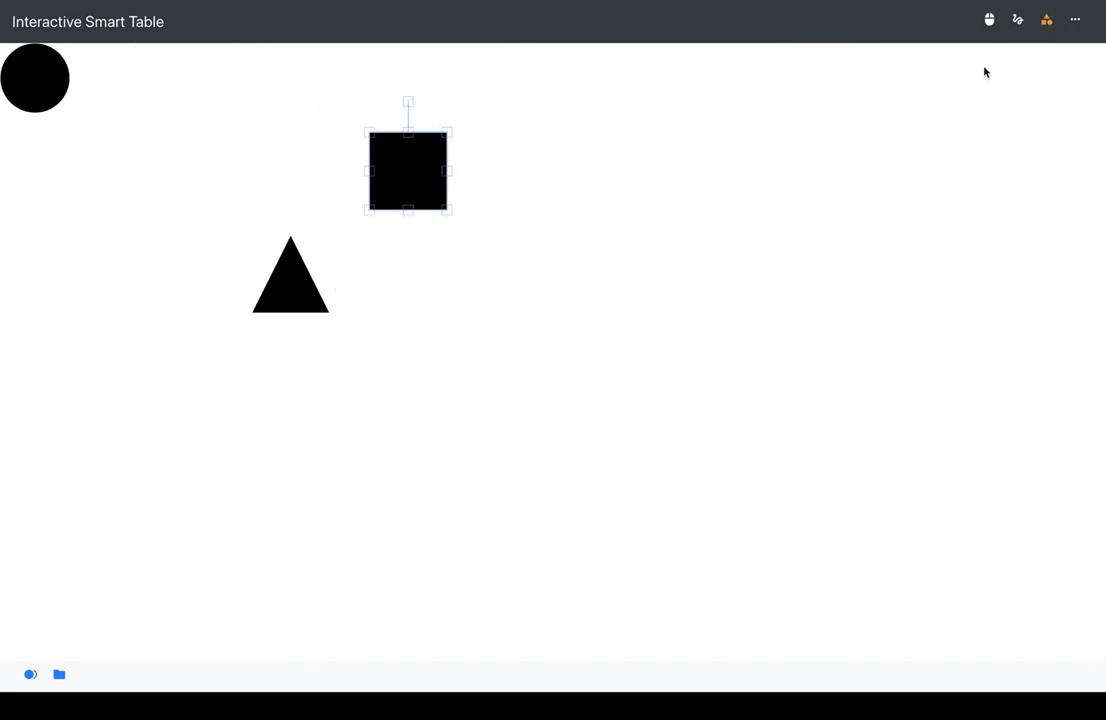
left_click_drag(41, 86, 403, 264)
Step: Select the temporary triangle and delete it
left_click(422, 257)
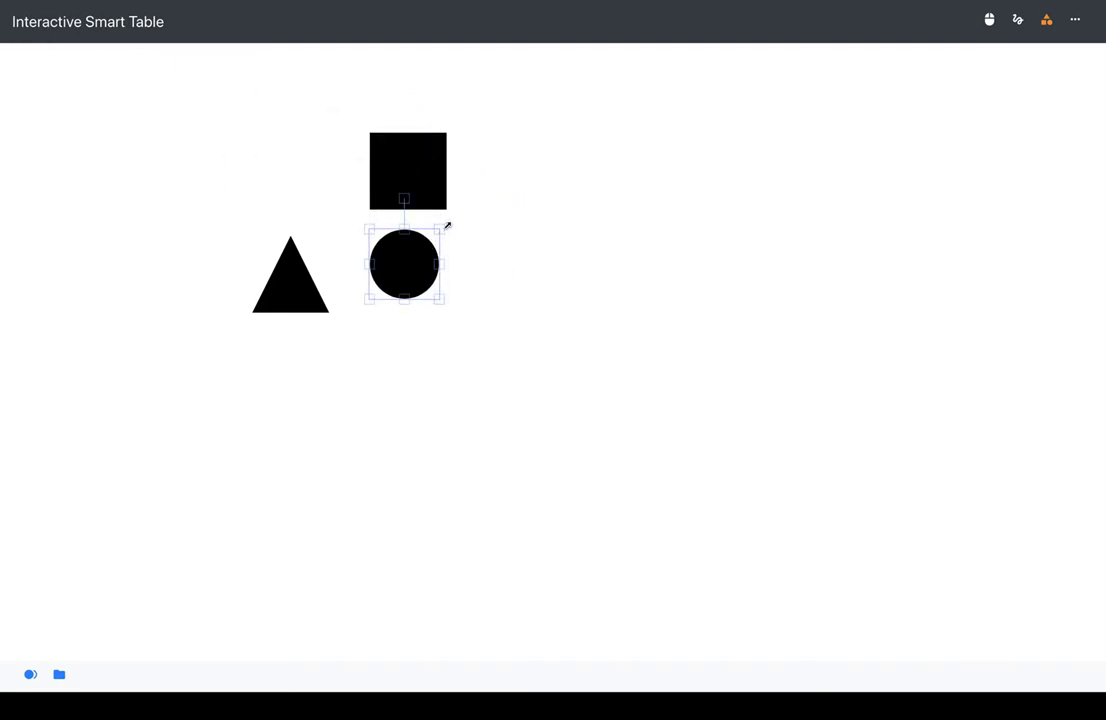
left_click(256, 288)
left_click_drag(331, 235, 363, 195)
key("Delete")
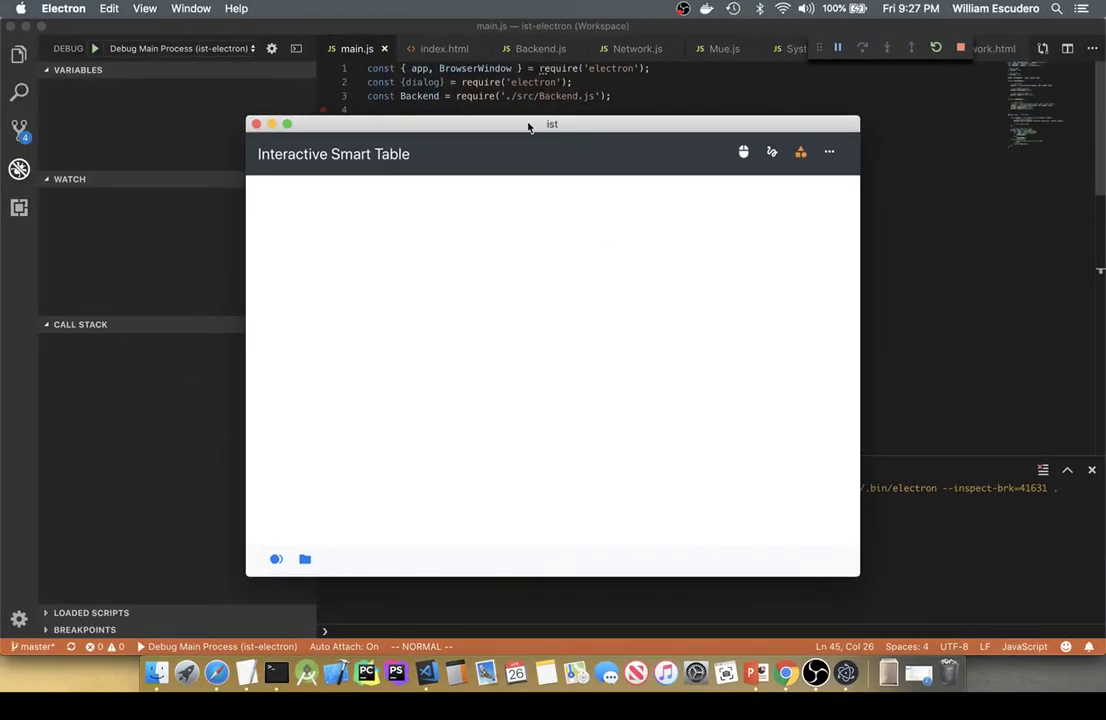
Step: Drag the Mike Wazowski JPG from Finder's Downloads folder onto the whiteboard
left_click_drag(529, 127, 435, 95)
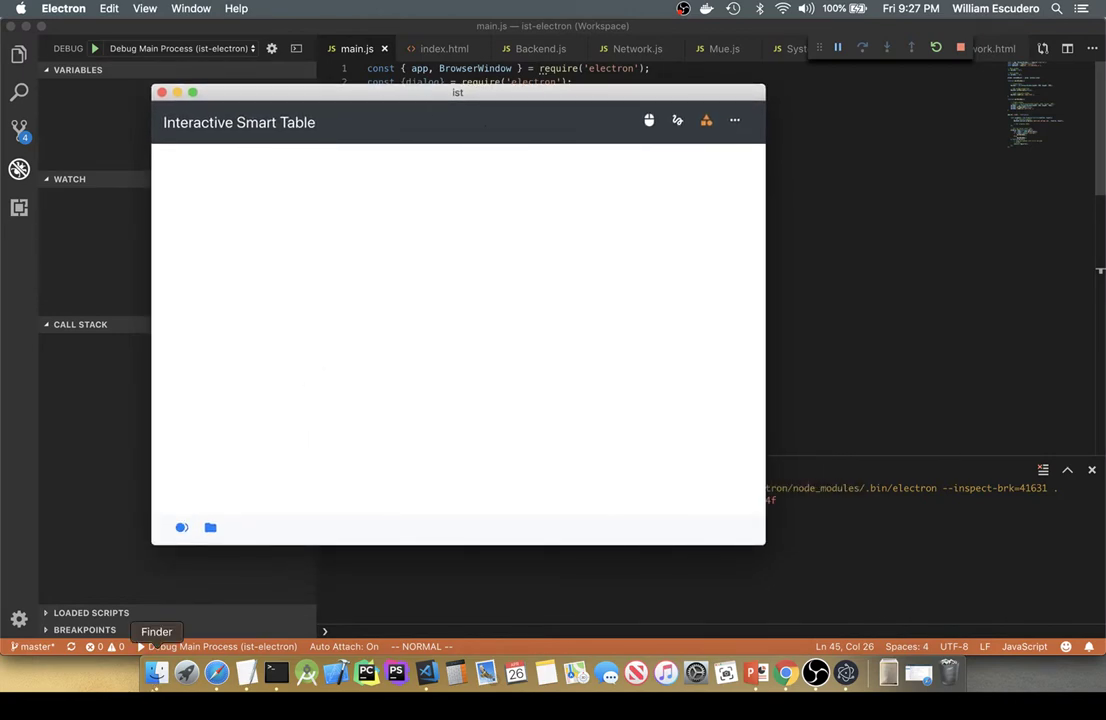
left_click(156, 672)
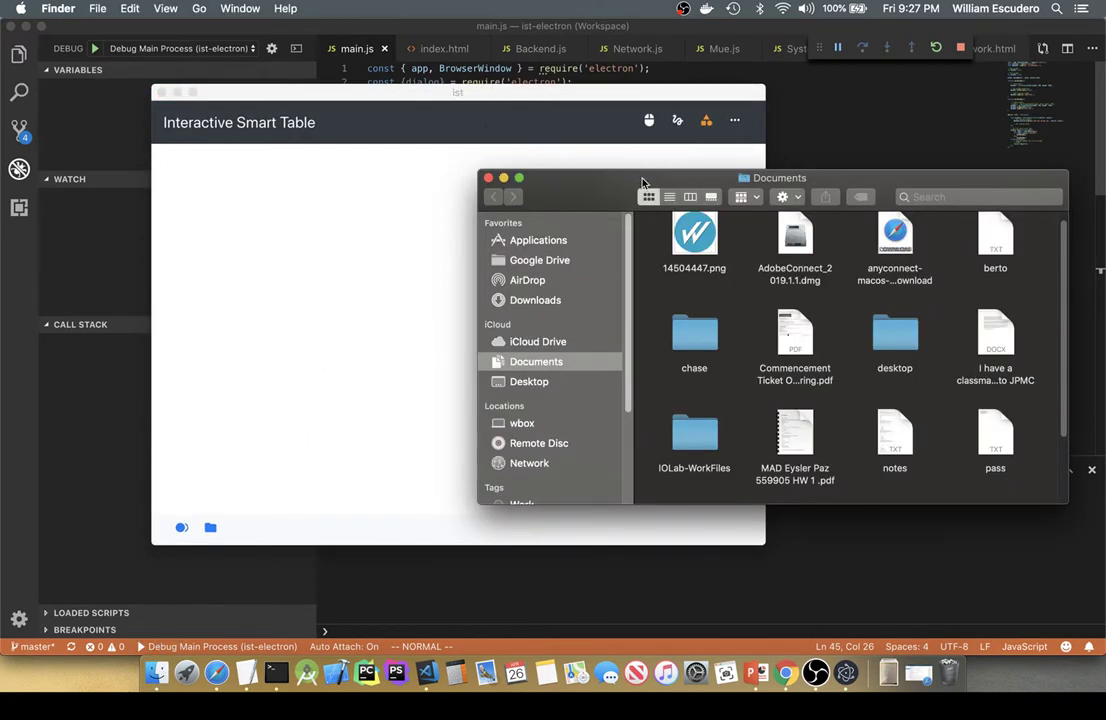
left_click_drag(600, 180, 748, 170)
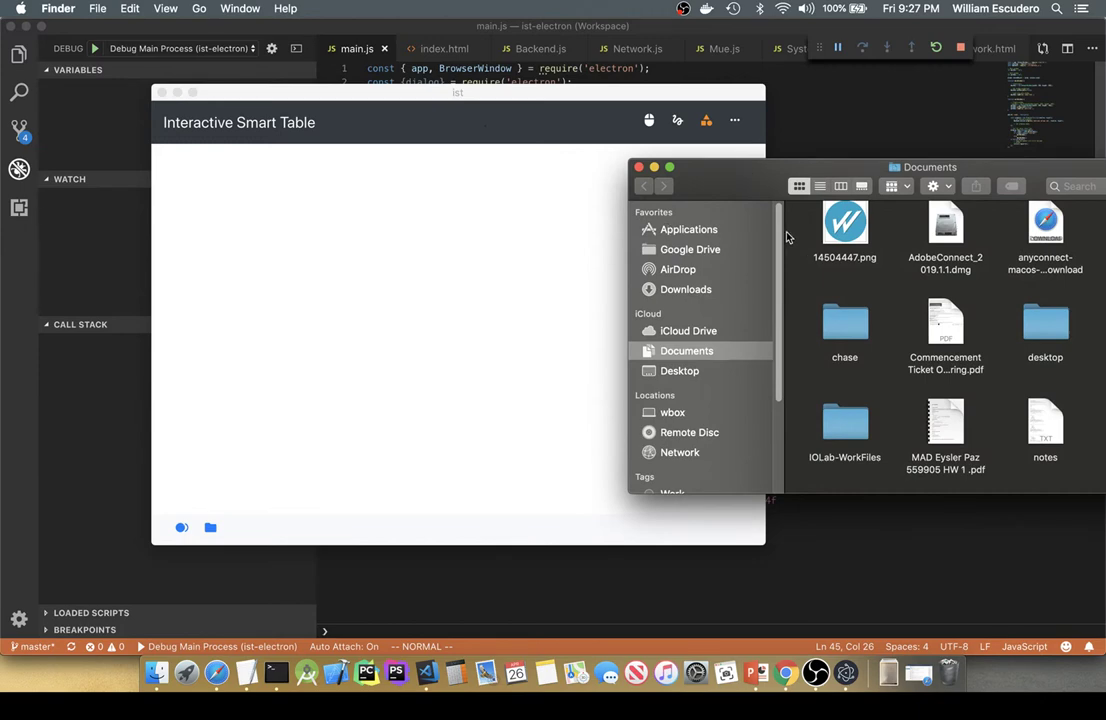
left_click(682, 289)
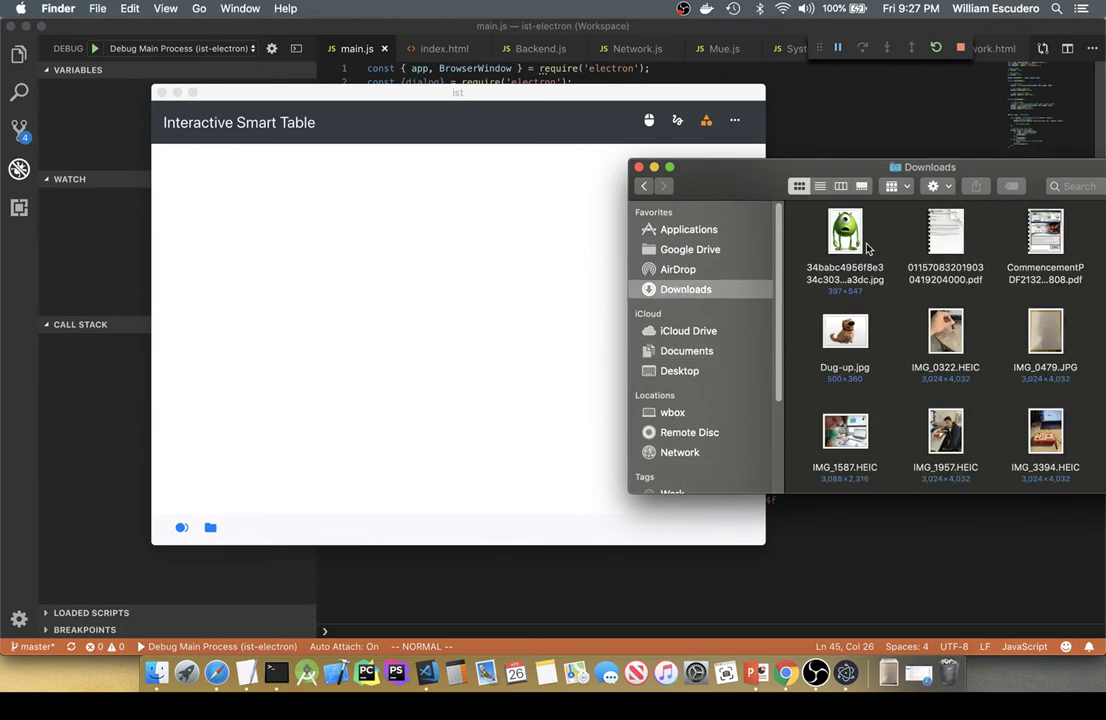
left_click_drag(848, 242, 323, 270)
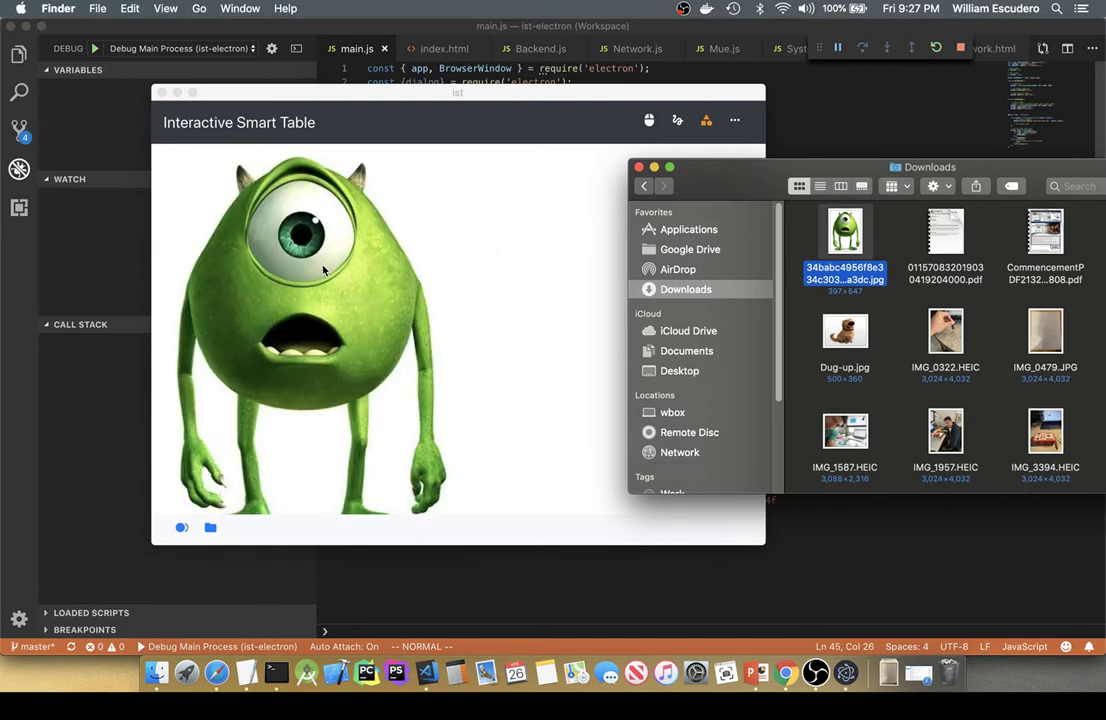
Step: Shrink the Mike Wazowski image and place it at the canvas's left side
left_click(408, 249)
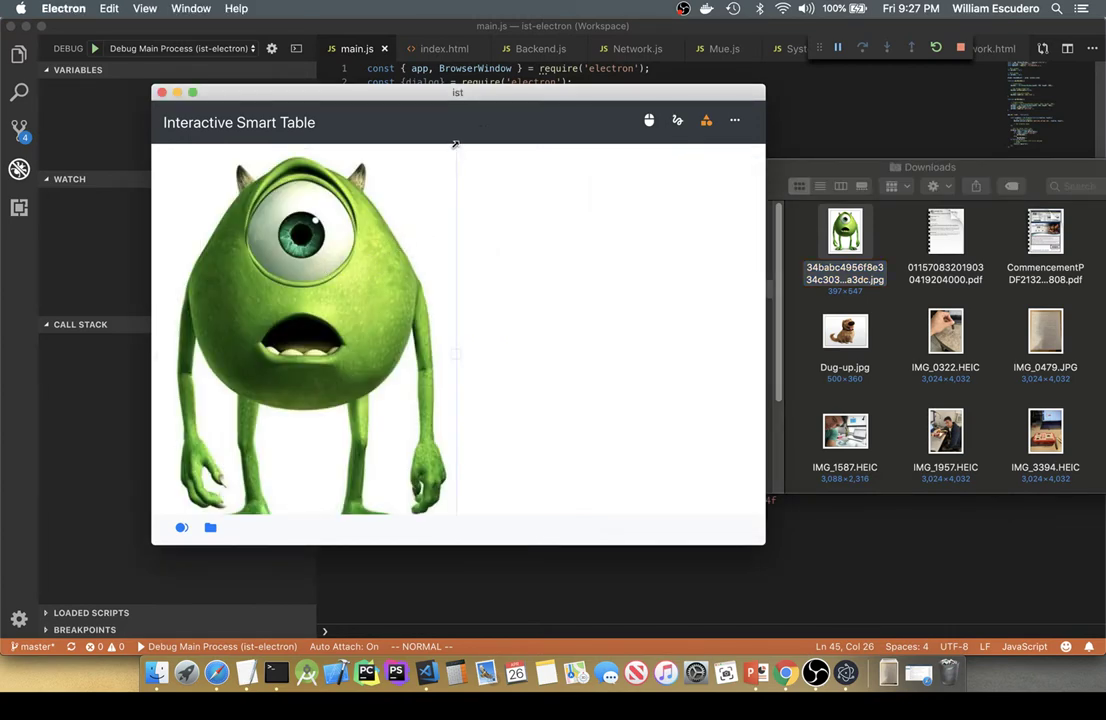
left_click_drag(455, 145, 281, 276)
left_click_drag(323, 321, 383, 247)
left_click_drag(385, 300, 383, 286)
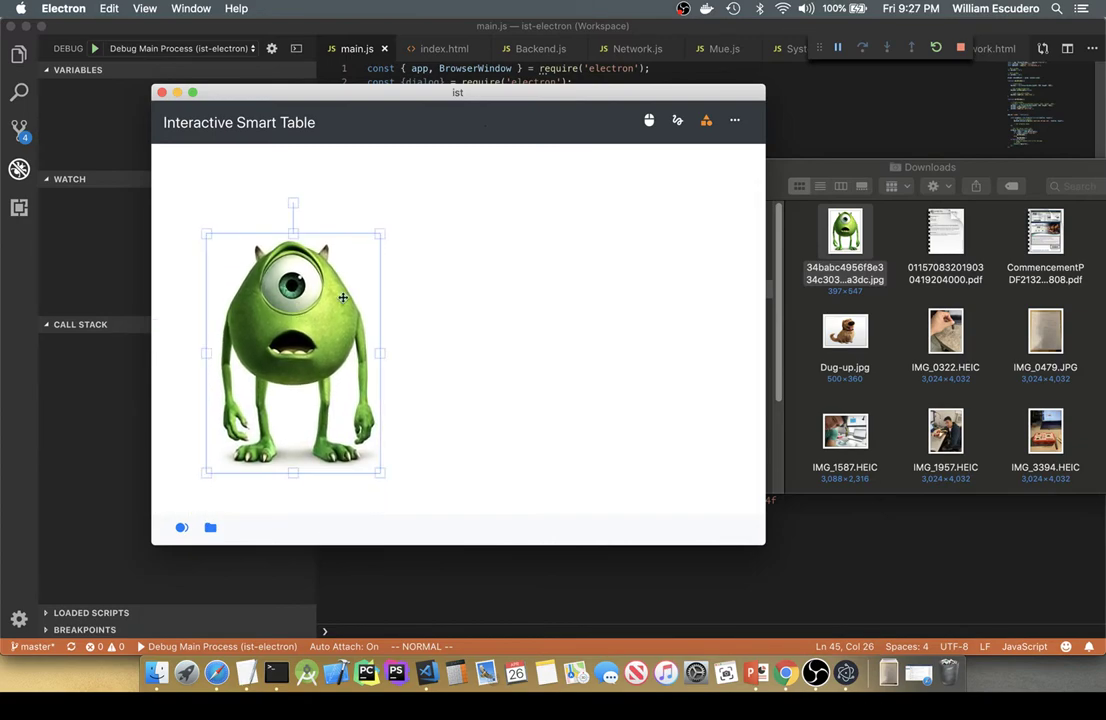
Step: Drop the Dug-up.jpg dog picture onto the canvas, shrink it, and move it right of Mike
left_click_drag(844, 355, 485, 251)
left_click_drag(686, 204, 543, 296)
left_click_drag(452, 335, 578, 274)
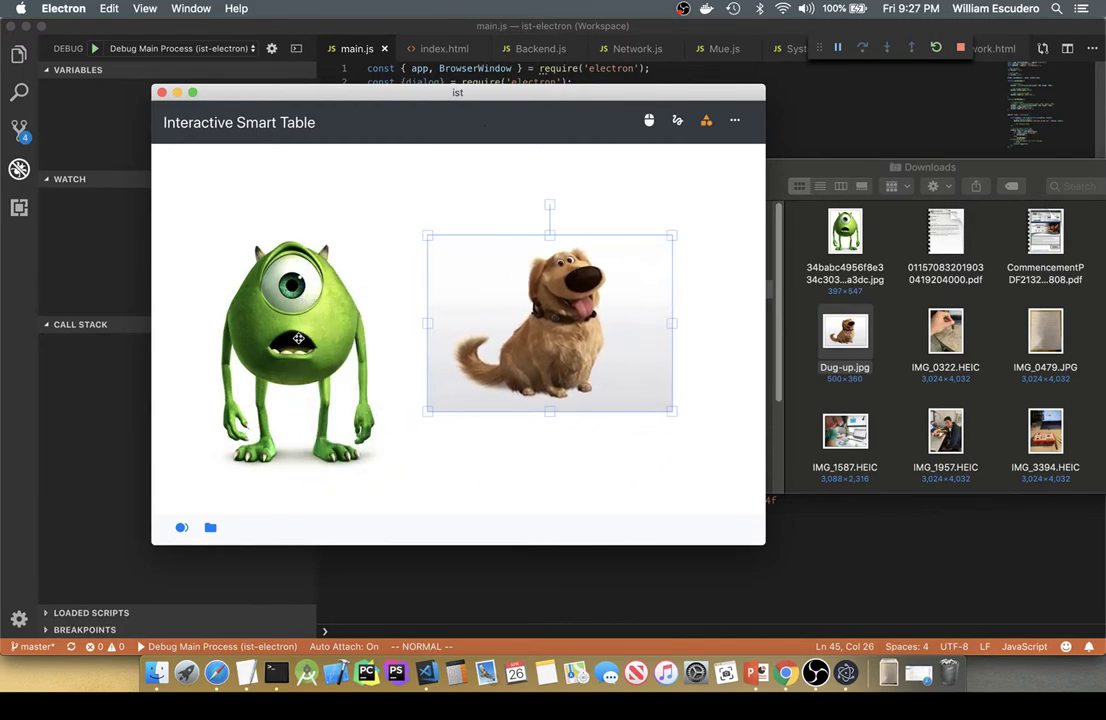
Step: Nudge Mike up slightly and delete the Dug-up.jpg dog picture from the canvas
left_click(248, 293)
left_click_drag(233, 293, 255, 268)
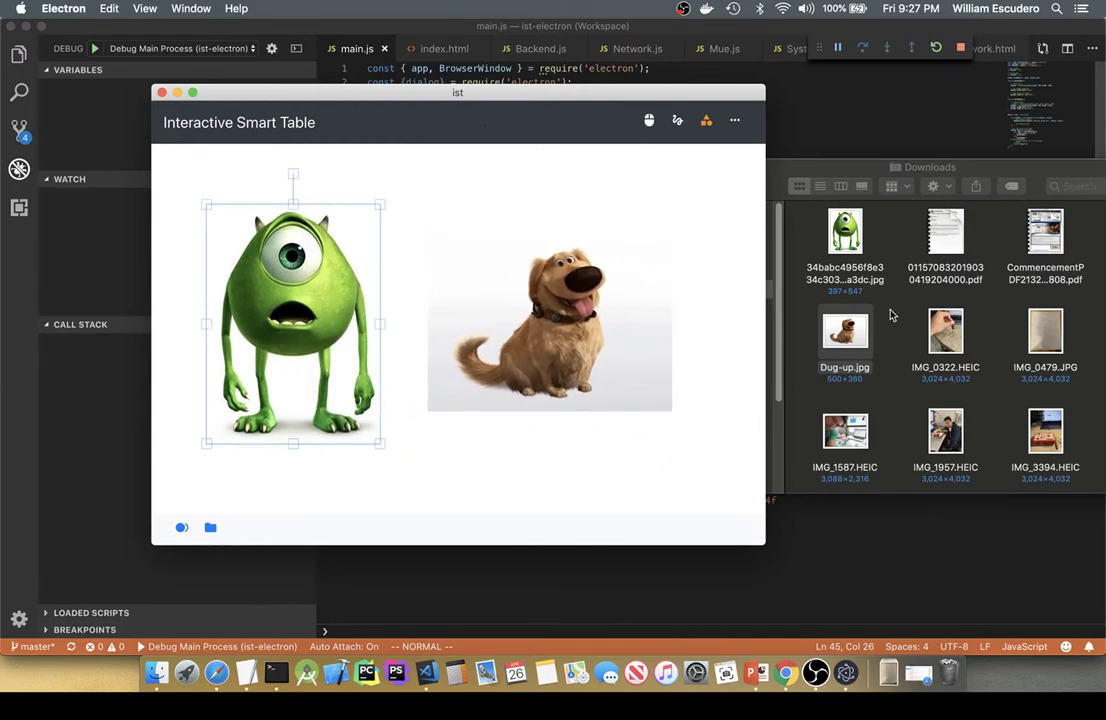
scroll(983, 341, "down", 10)
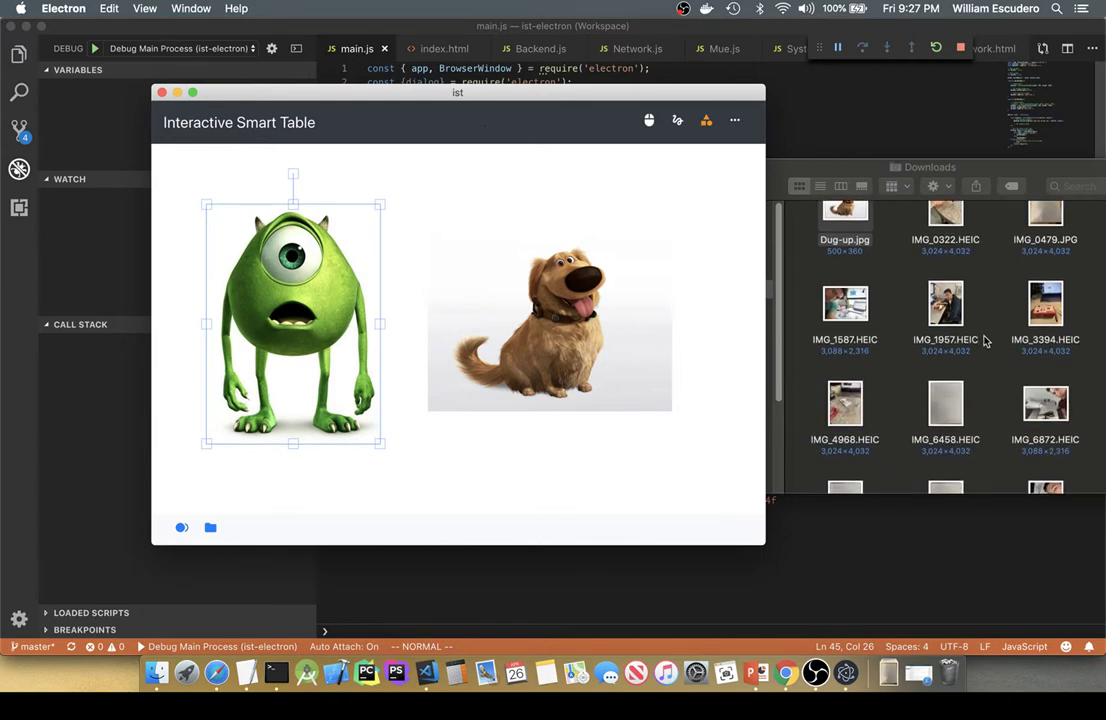
scroll(983, 341, "down", 2)
scroll(983, 341, "up", 2)
scroll(983, 341, "up", 1)
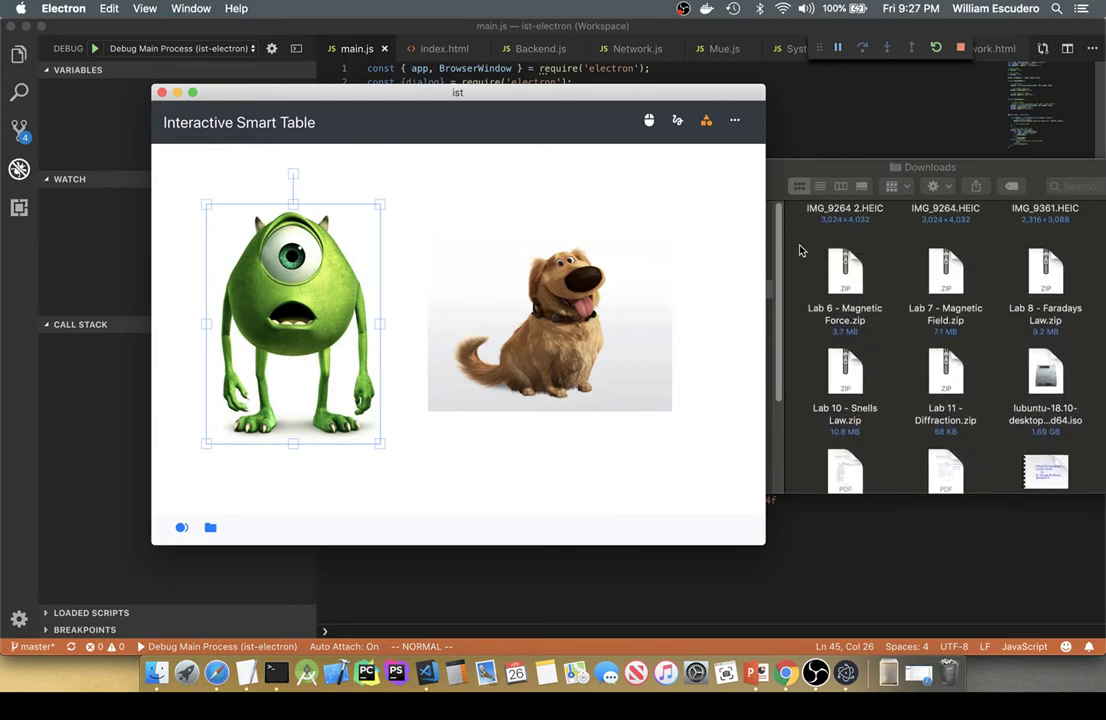
left_click(577, 296)
key("Delete")
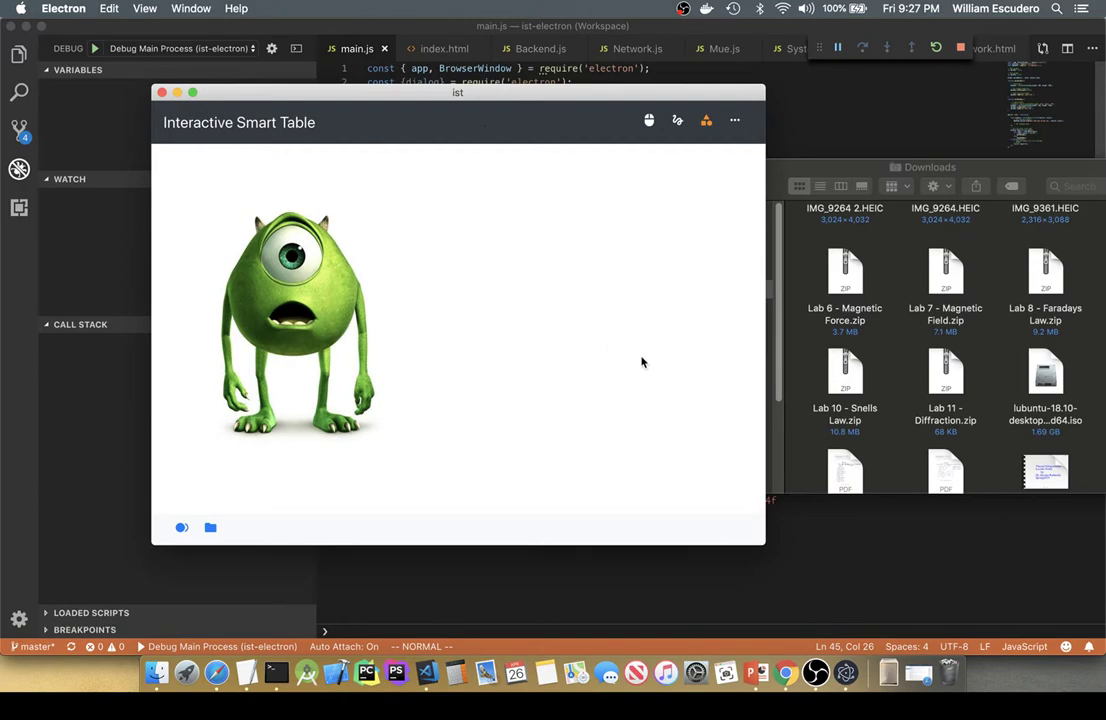
Step: Open a Chrome window beside the Smart Table and load youtube.com
left_click(786, 672)
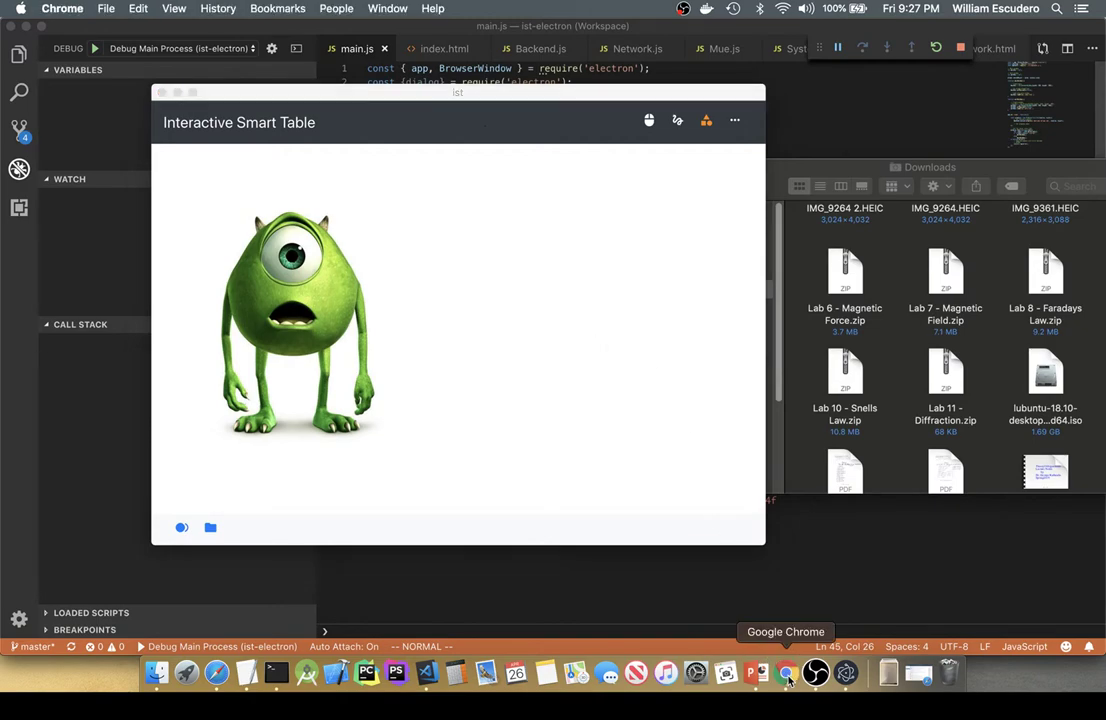
left_click_drag(425, 56, 697, 92)
type("you")
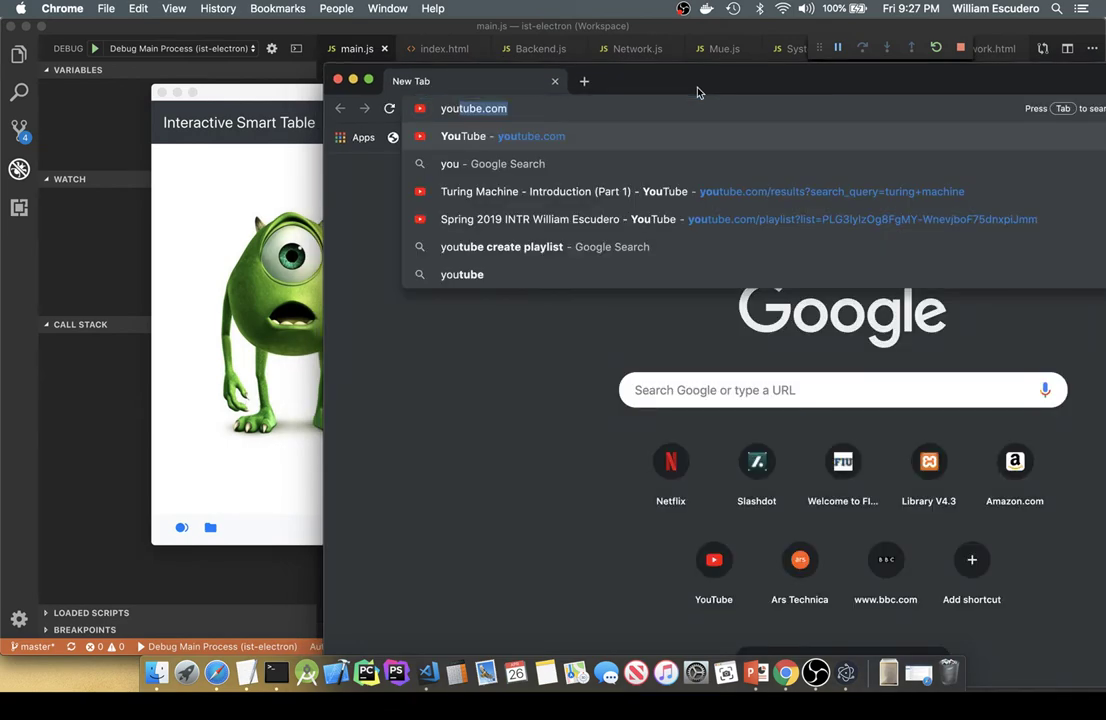
key("Return")
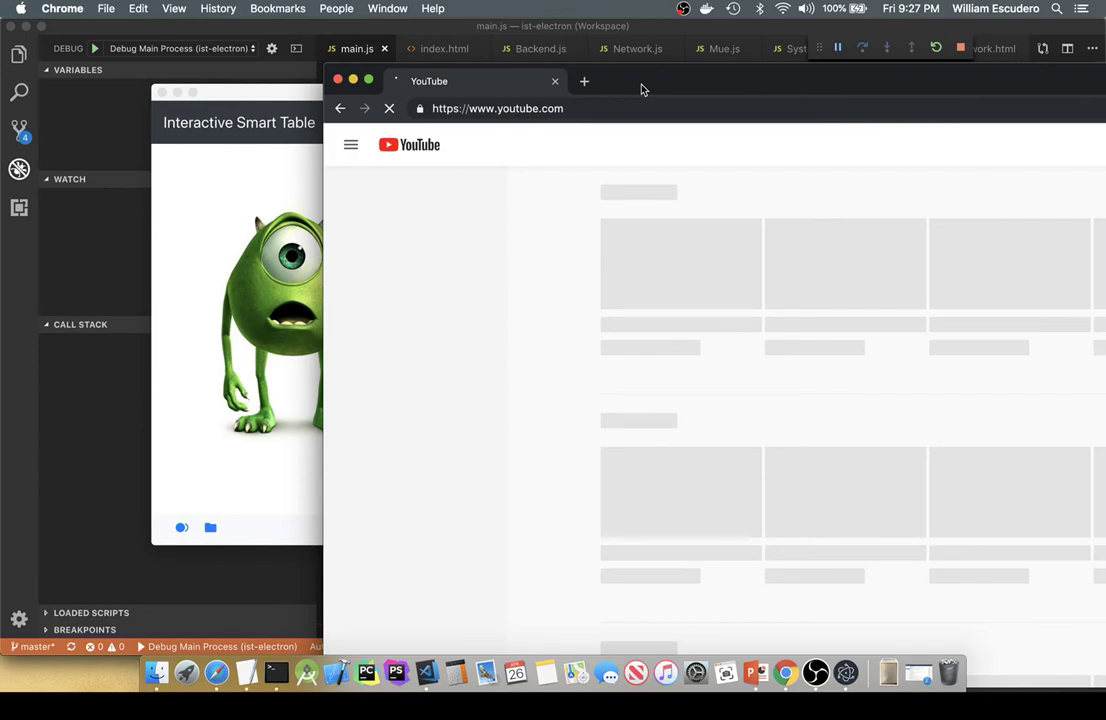
Step: Open the 6 Hour Study Music Alpha Waves video and pause it
left_click_drag(642, 90, 625, 64)
scroll(818, 385, "down", 5)
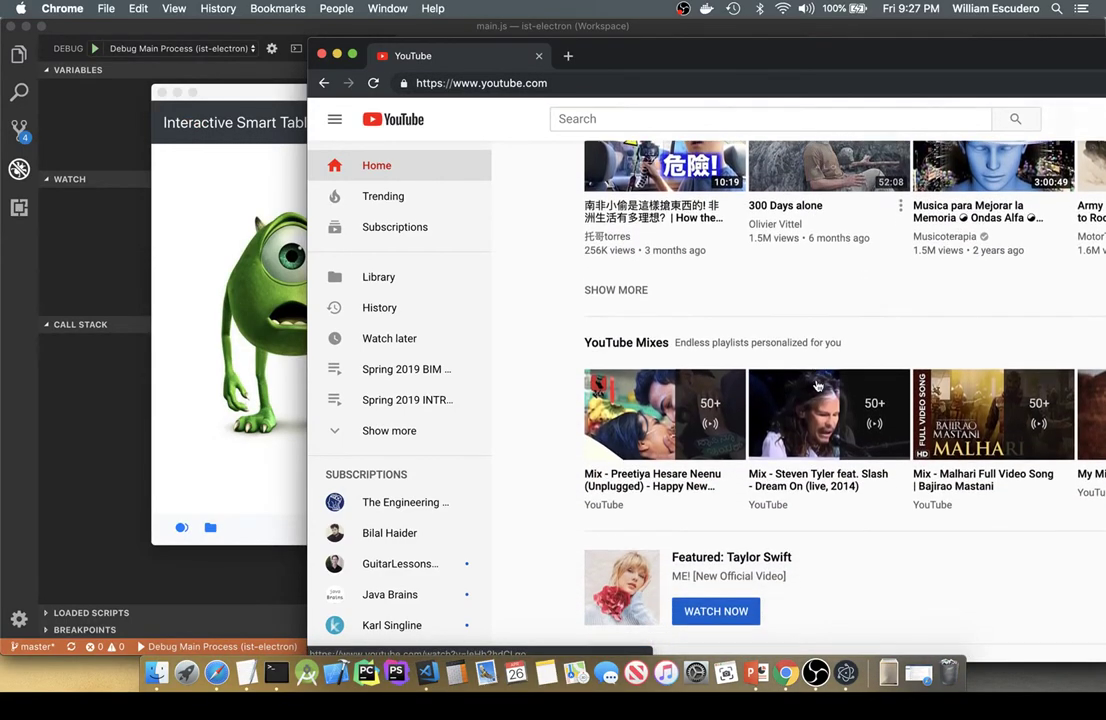
scroll(815, 388, "up", 5)
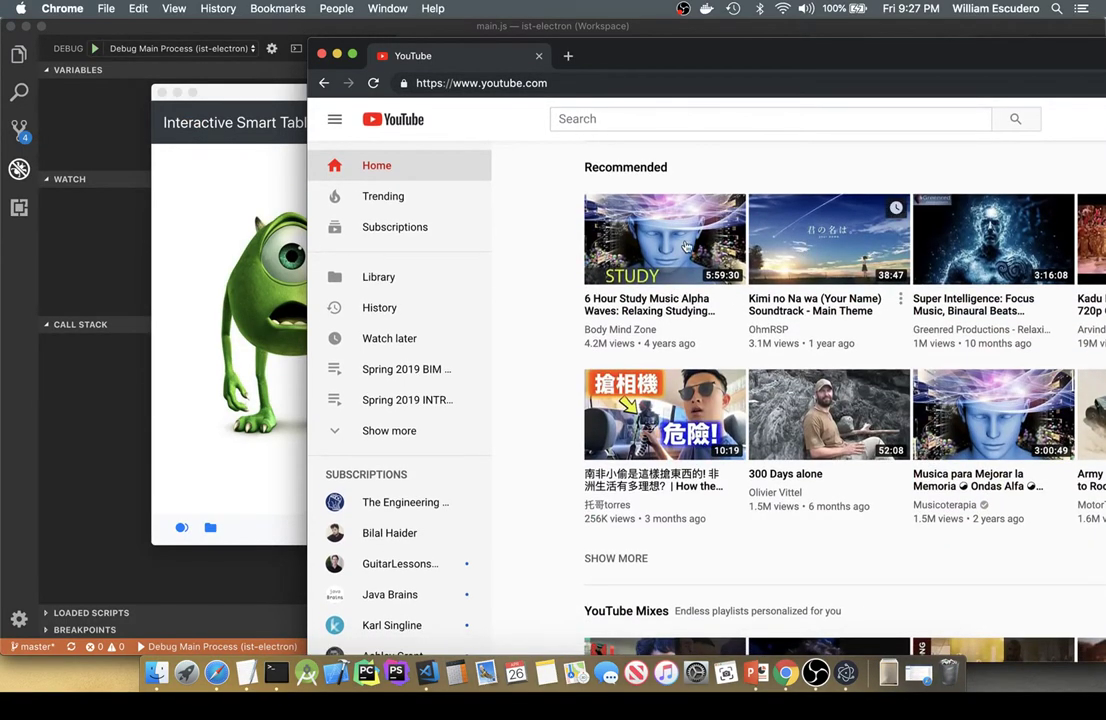
left_click(695, 263)
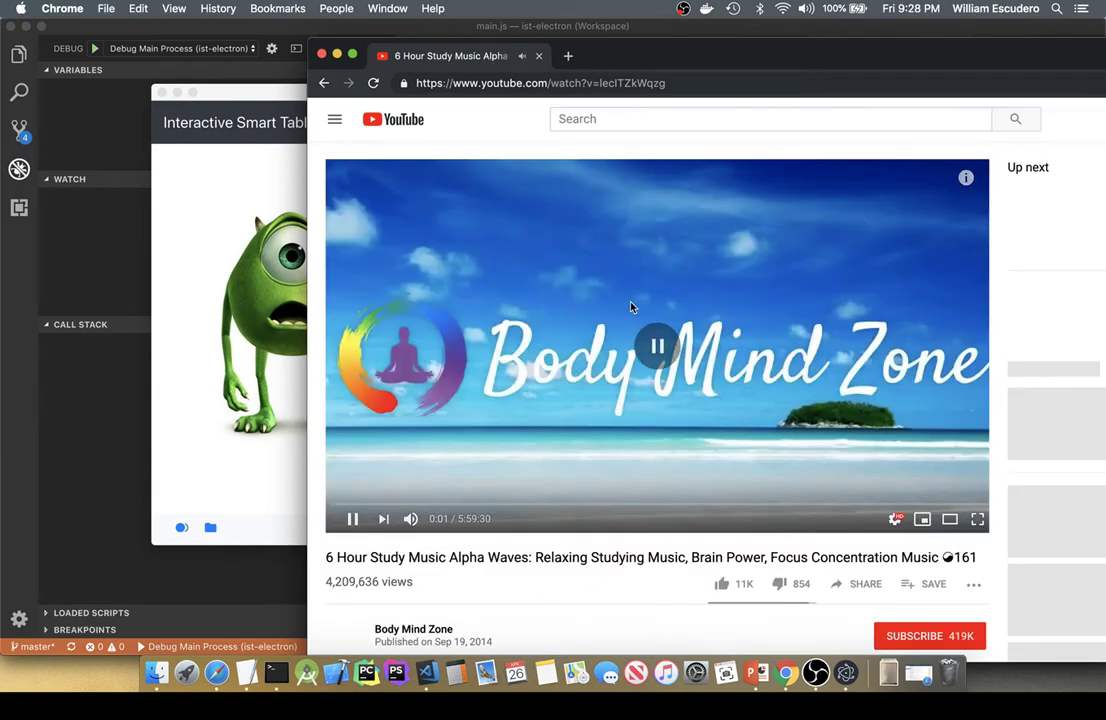
left_click(631, 307)
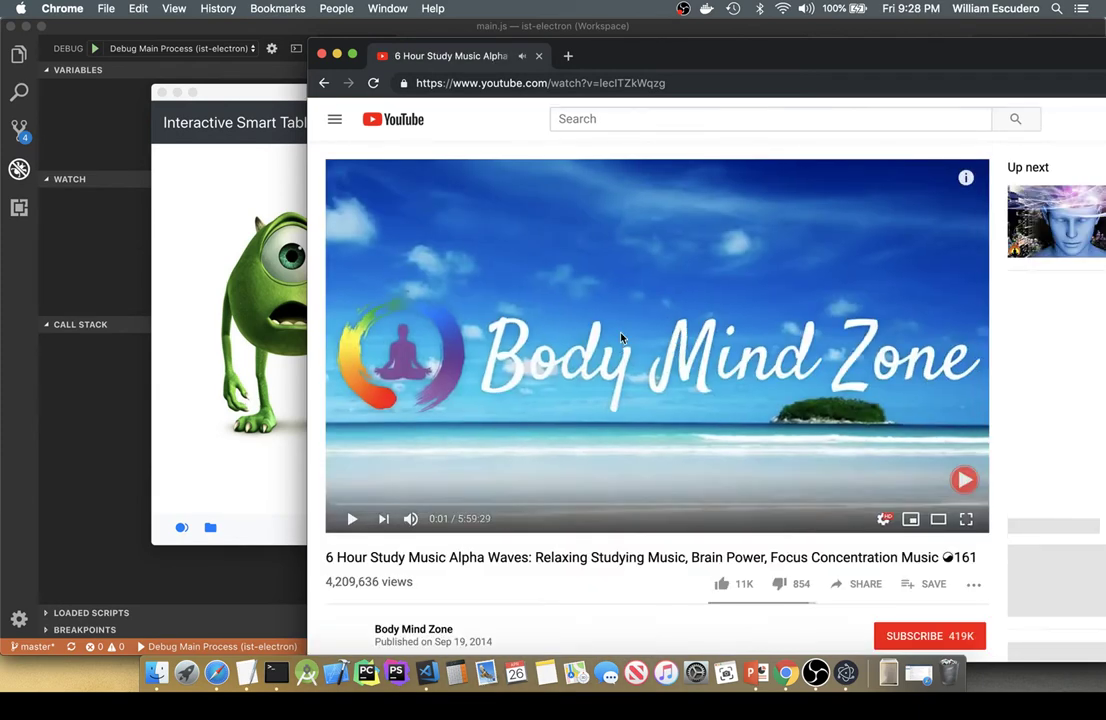
Step: Drag the video's link from Chrome onto the canvas as a card right of Mike
left_click_drag(637, 57, 816, 57)
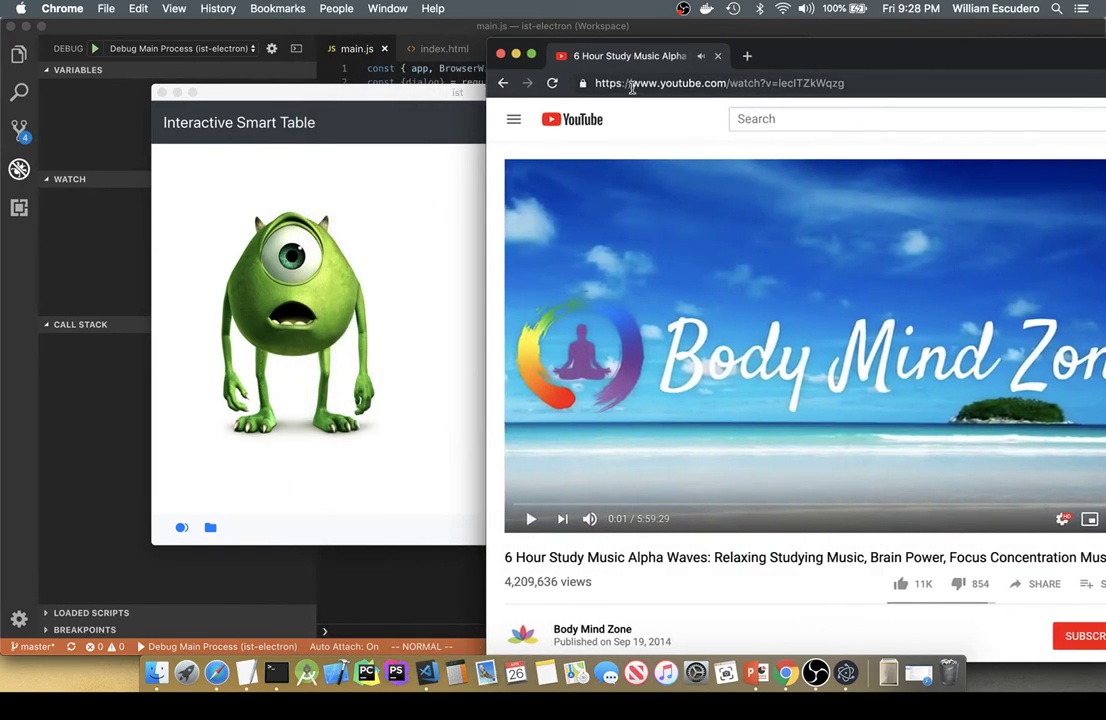
left_click(755, 84)
left_click_drag(583, 86, 414, 207)
left_click_drag(289, 211, 568, 262)
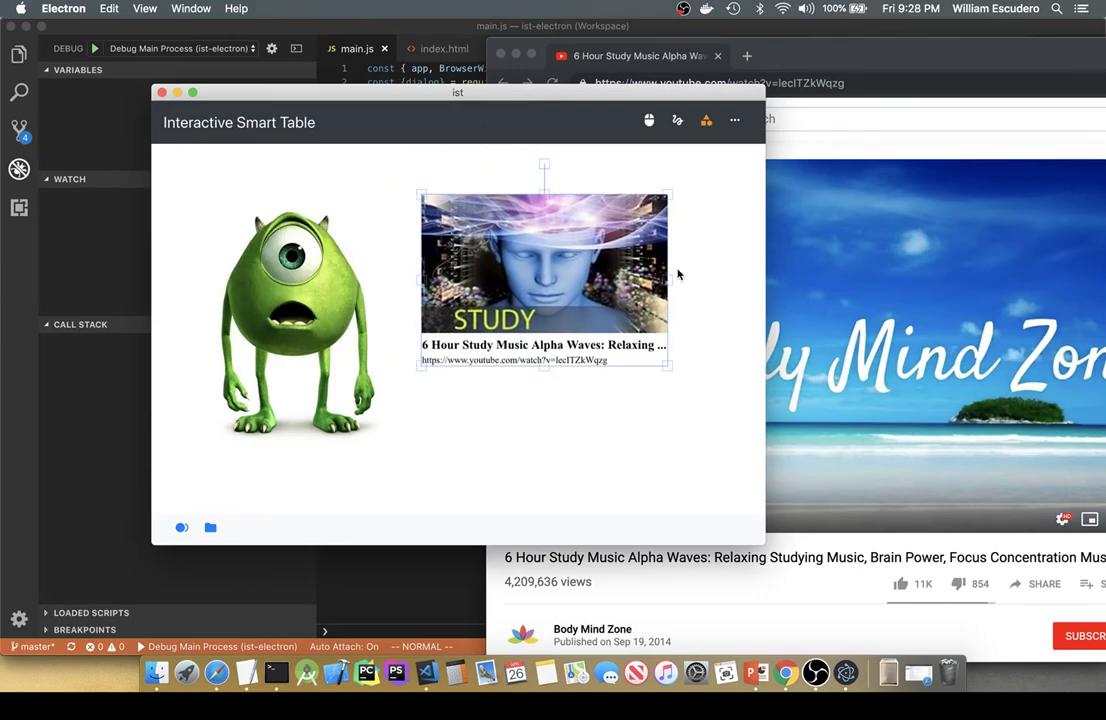
left_click(583, 424)
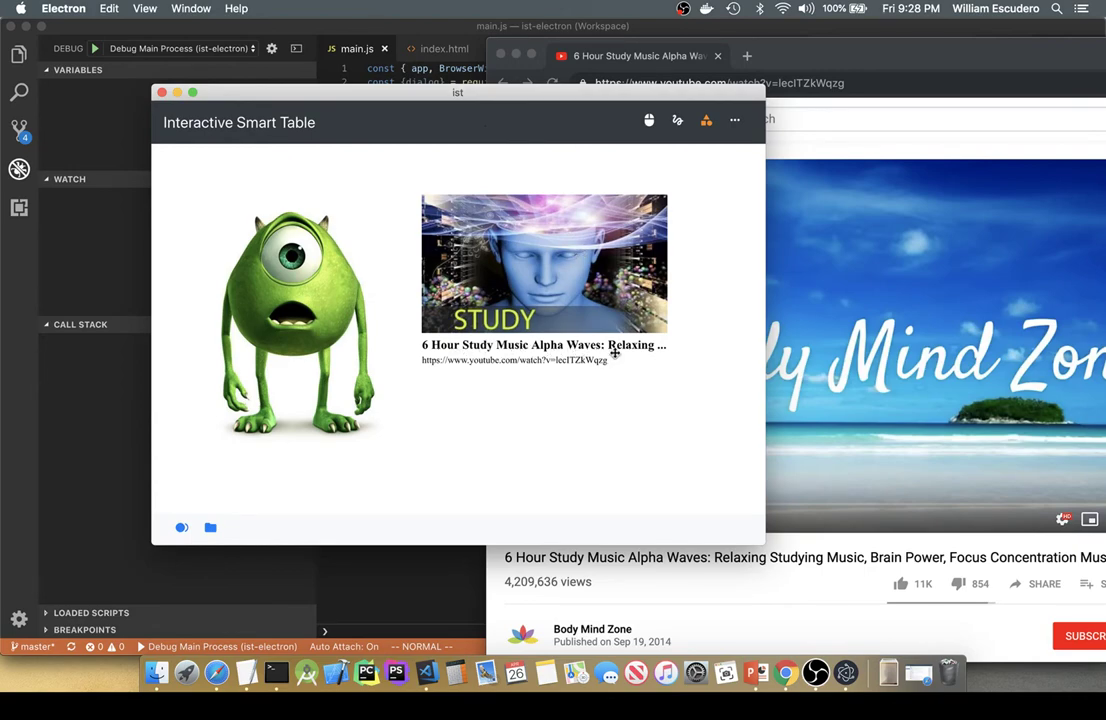
Step: Widen the YouTube link card slightly and shift it down and left
left_click(515, 240)
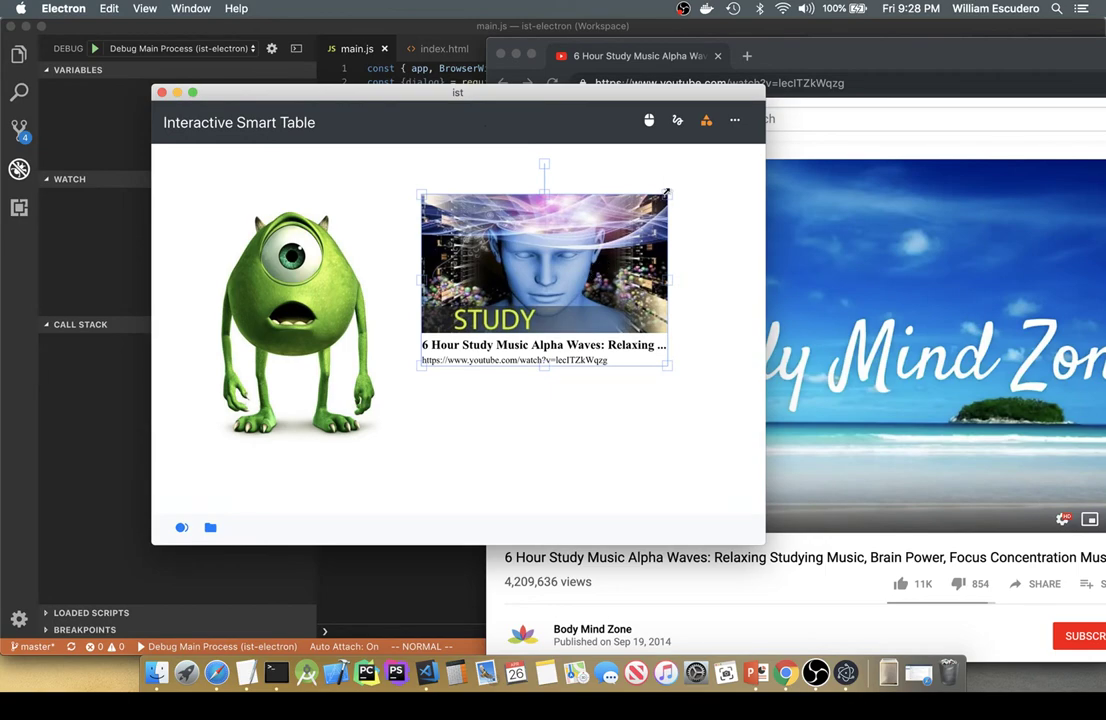
left_click_drag(666, 192, 697, 194)
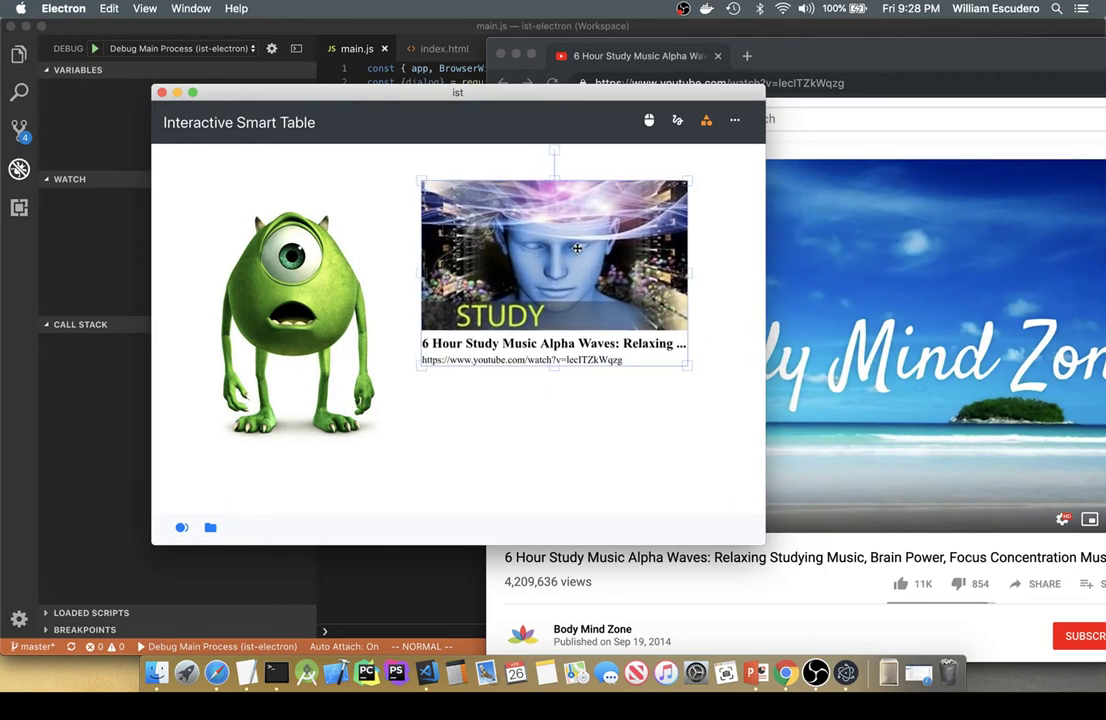
left_click_drag(577, 248, 552, 295)
left_click(608, 185)
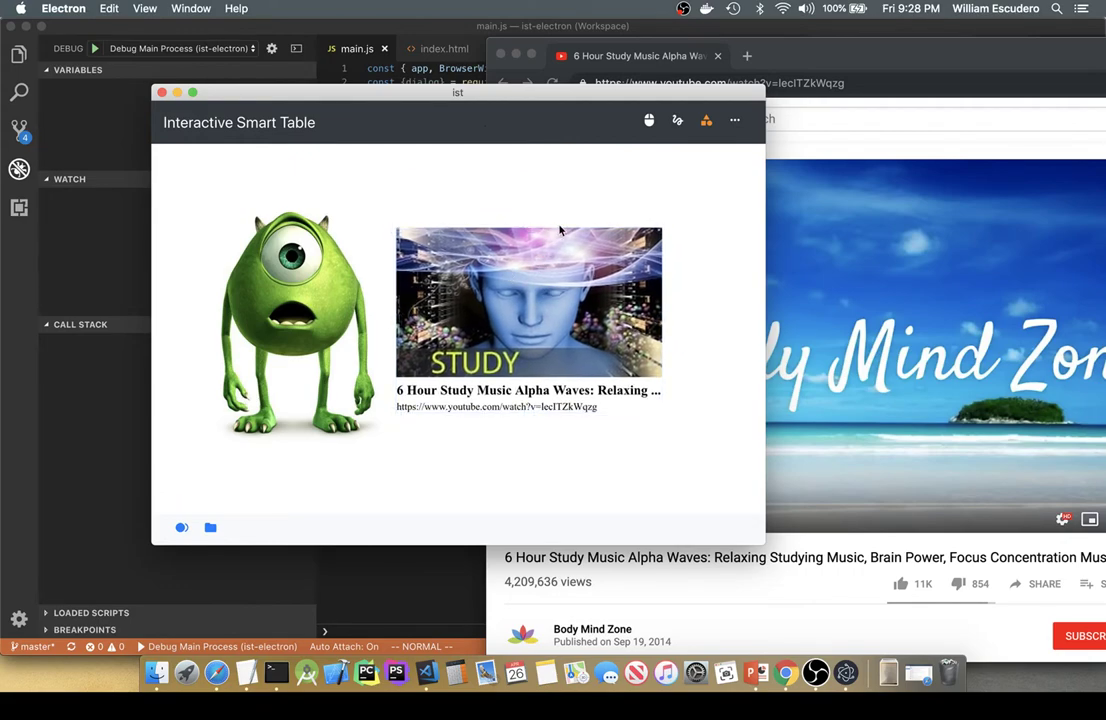
Step: Play the study-music video inline from its card, shift Mike further left, then close the player
double_click(520, 305)
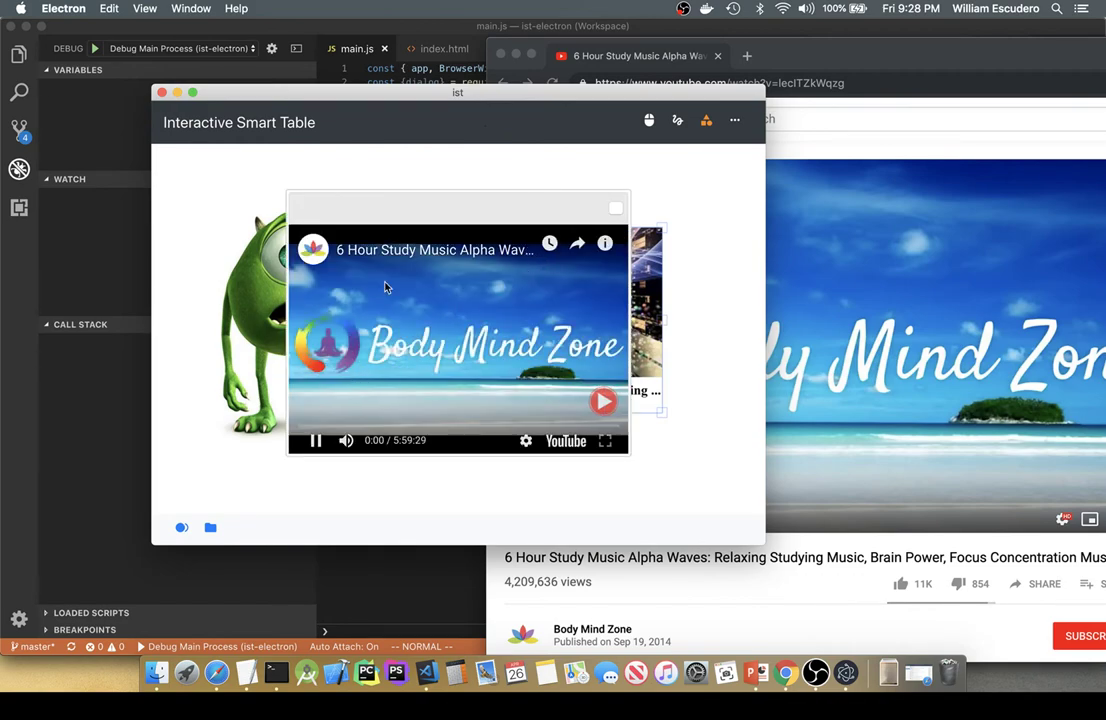
left_click_drag(436, 207, 489, 252)
left_click(280, 330)
left_click_drag(280, 330, 227, 328)
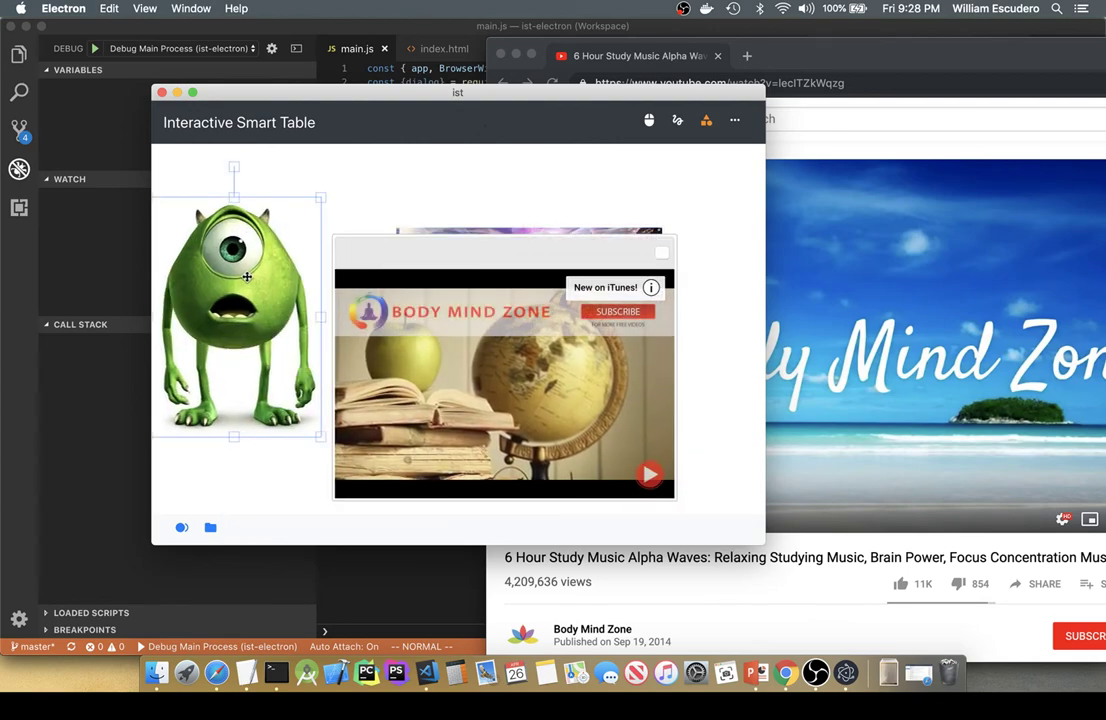
left_click_drag(396, 263, 402, 258)
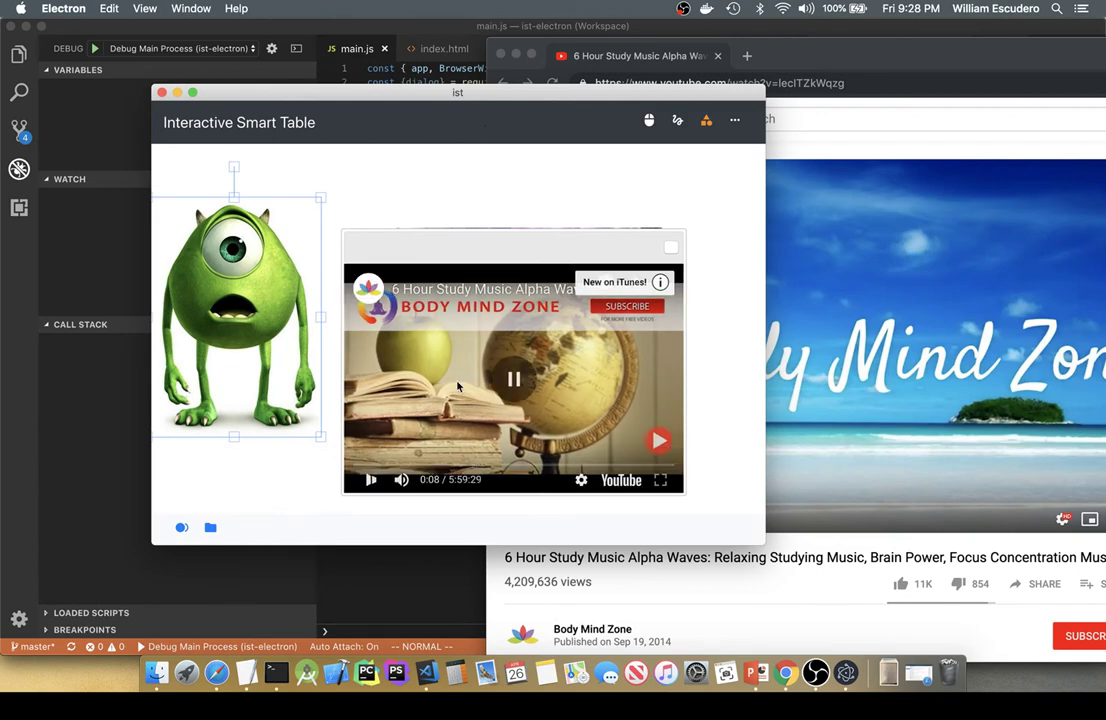
left_click_drag(467, 235, 454, 212)
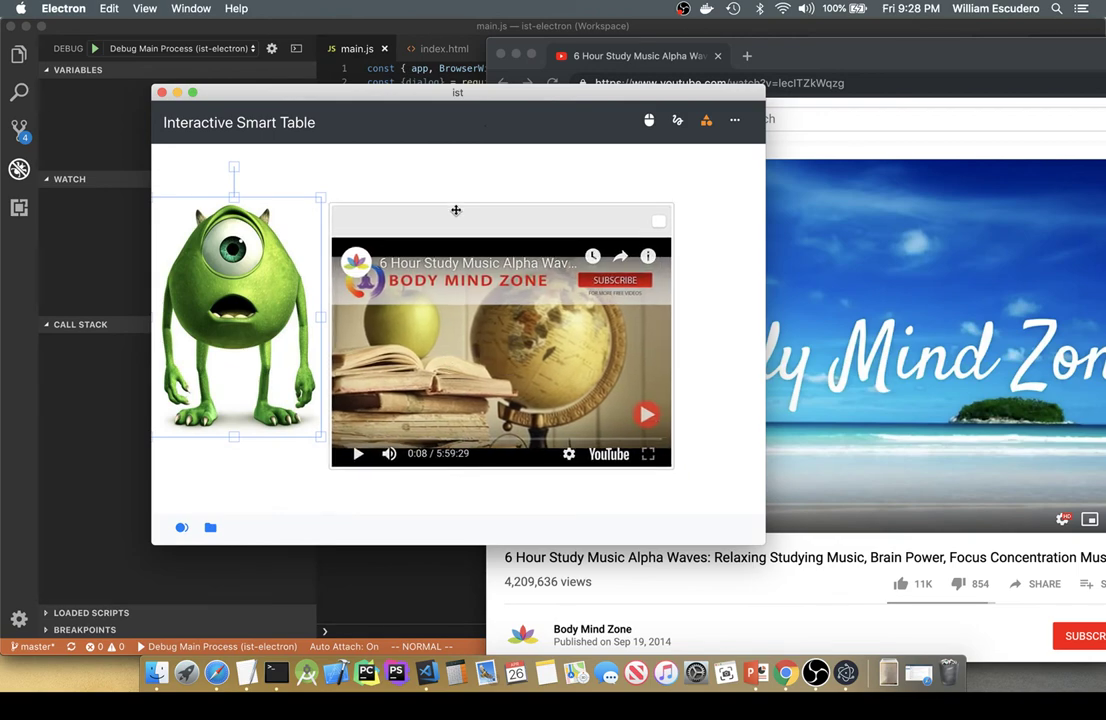
left_click(659, 224)
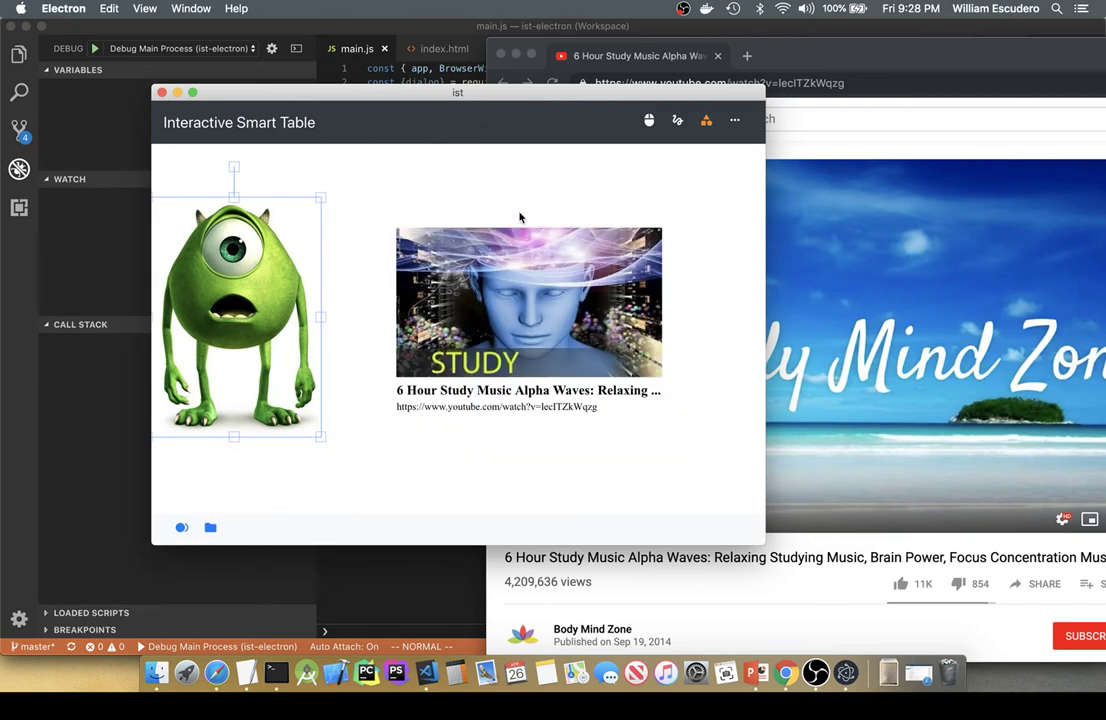